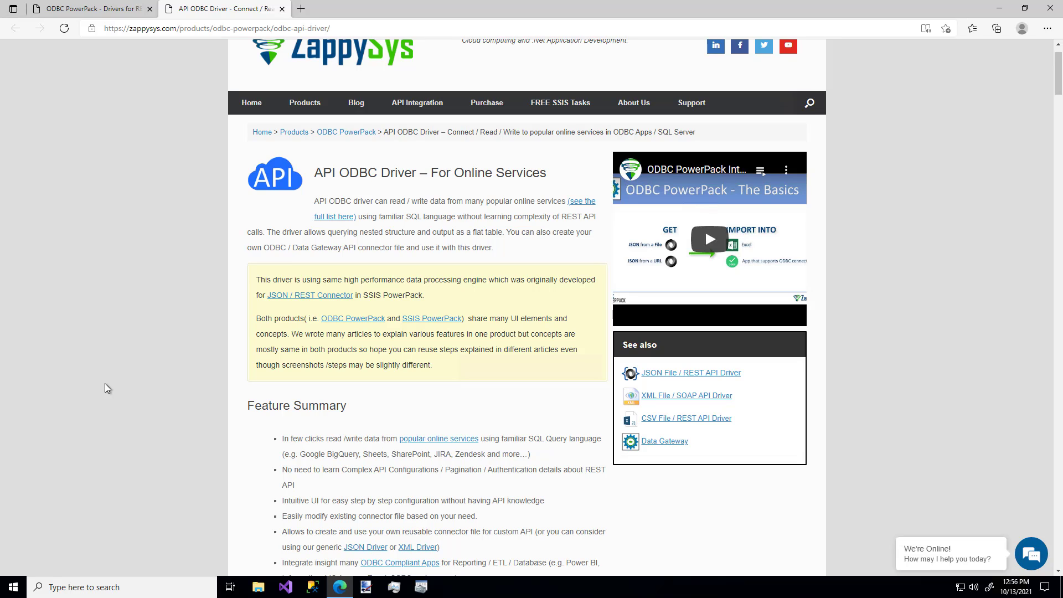
Step: Close the Edge browser to get back to the desktop
scroll(106, 387, "down", 9)
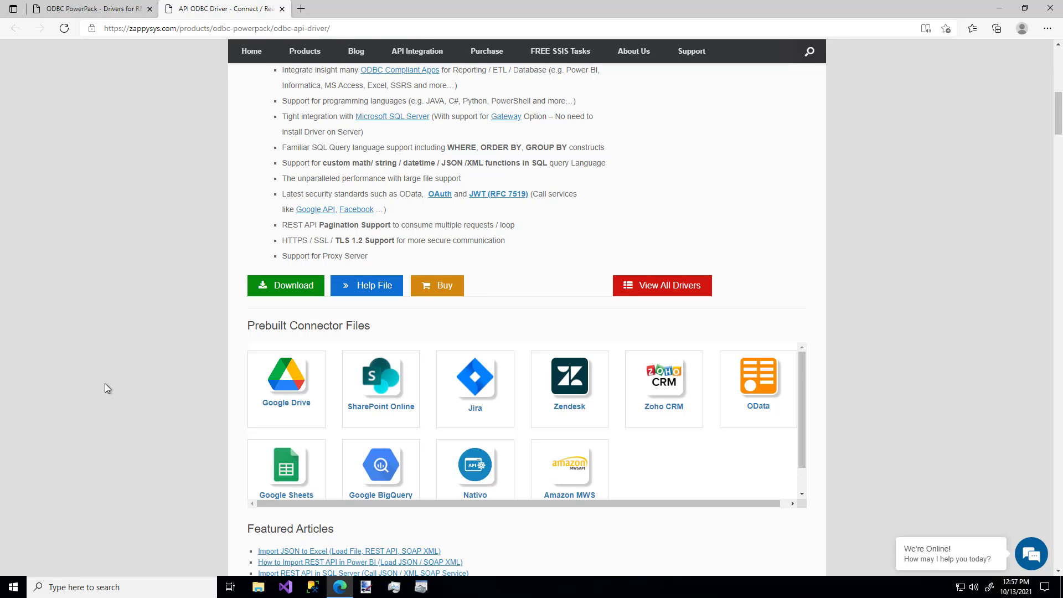
scroll(104, 383, "up", 10)
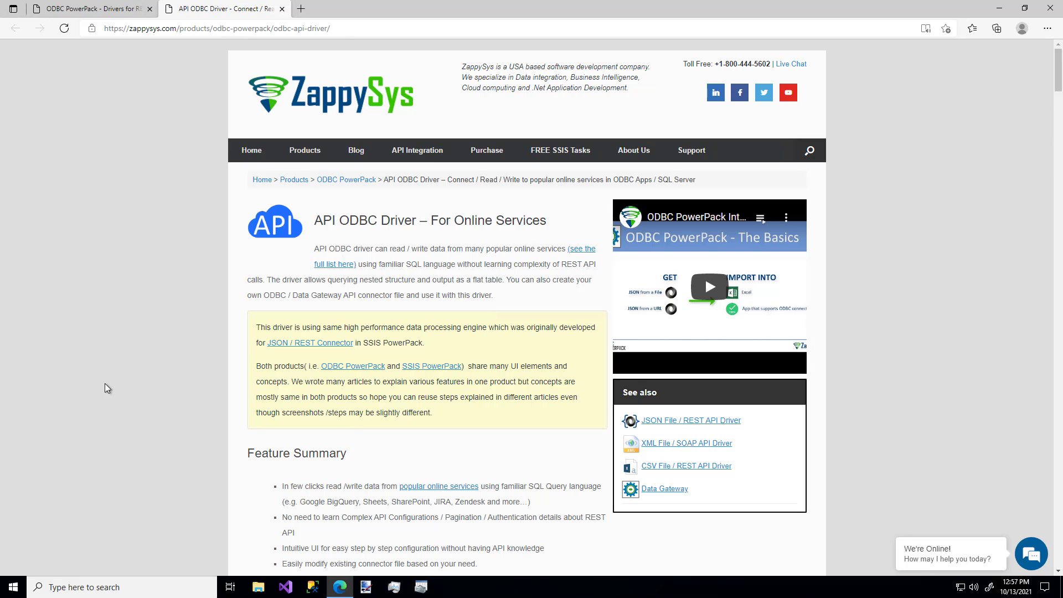
mouse_move(305, 152)
mouse_move(317, 190)
left_click(1050, 8)
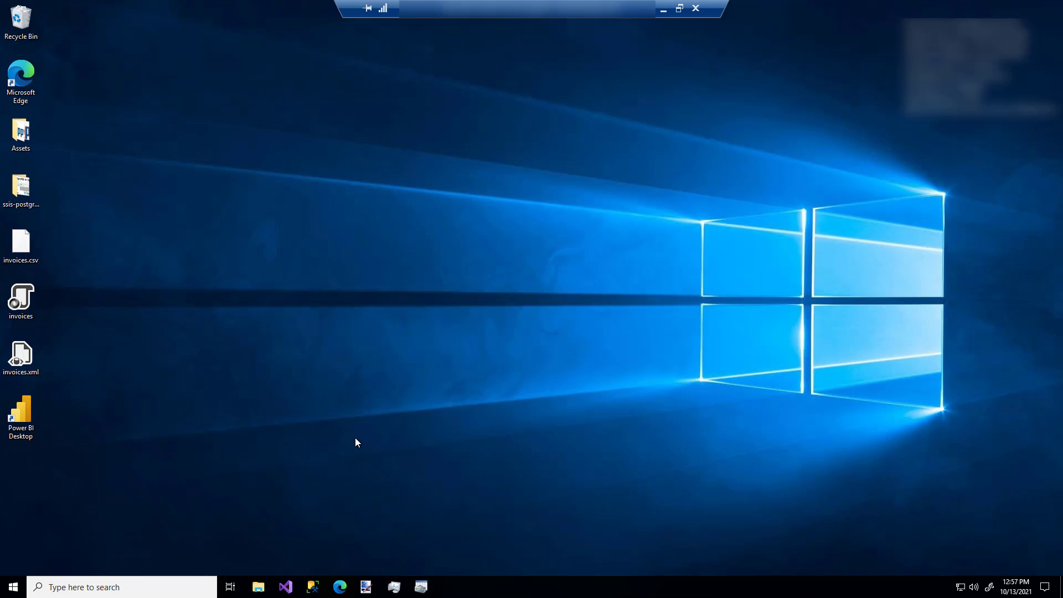
Step: Launch ODBC Data Sources (64-bit) through an 'odbc' search and show its System DSN page
left_click(64, 588)
type("odbc")
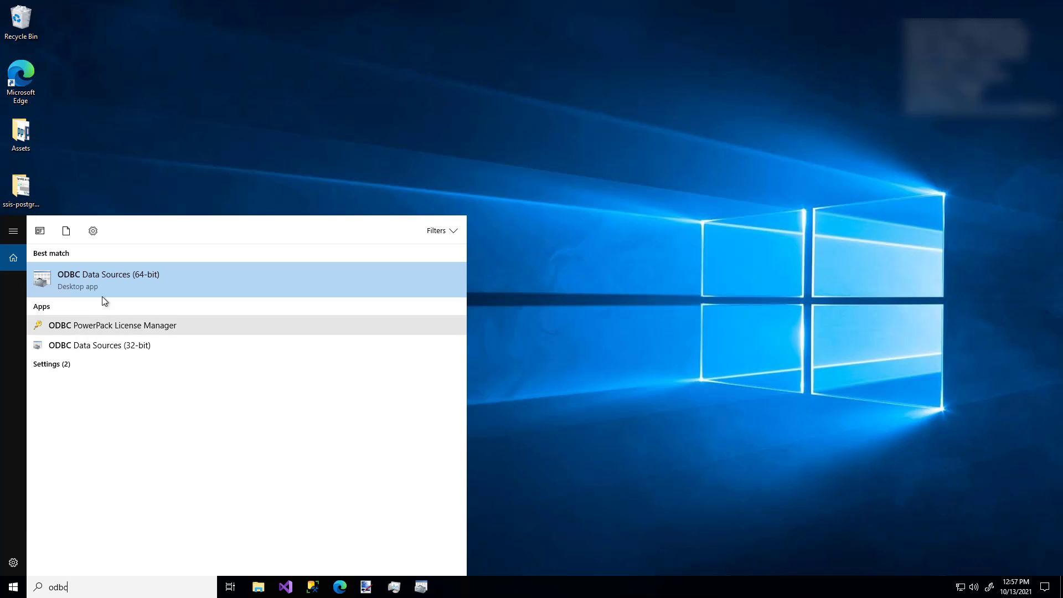
left_click(107, 277)
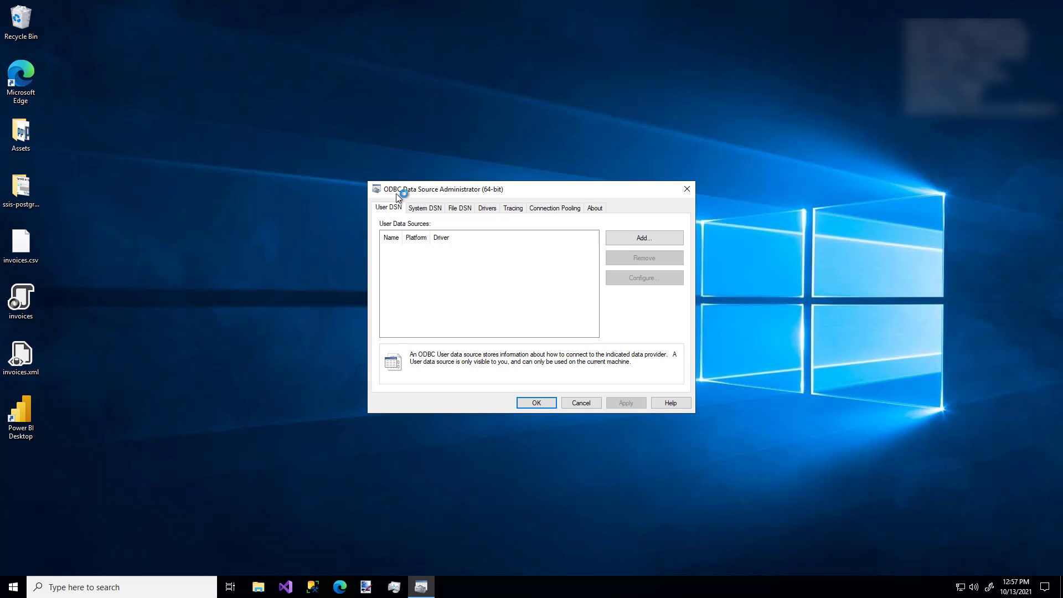
left_click(428, 209)
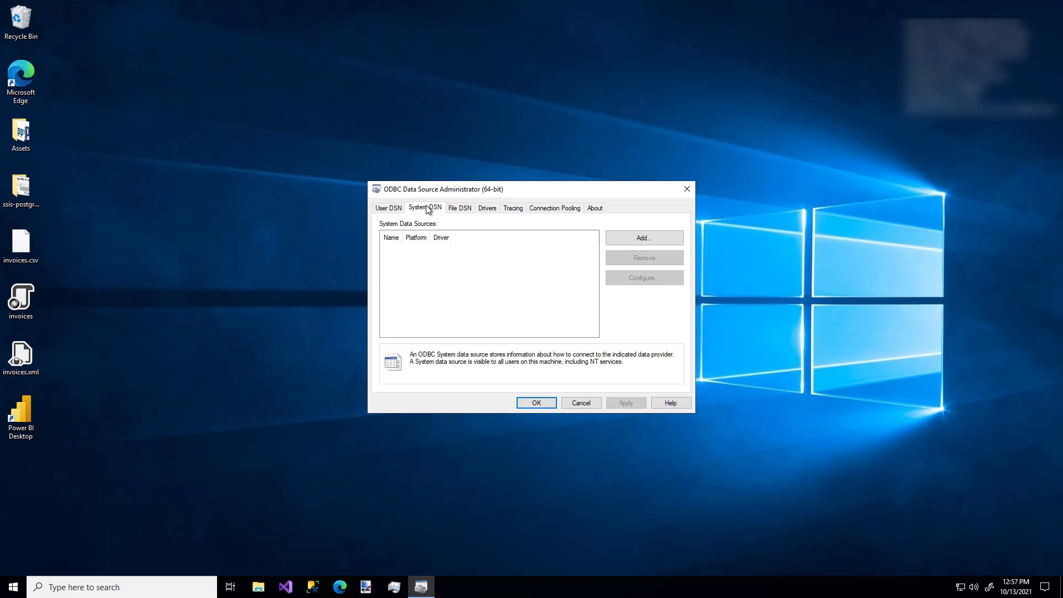
left_click(391, 211)
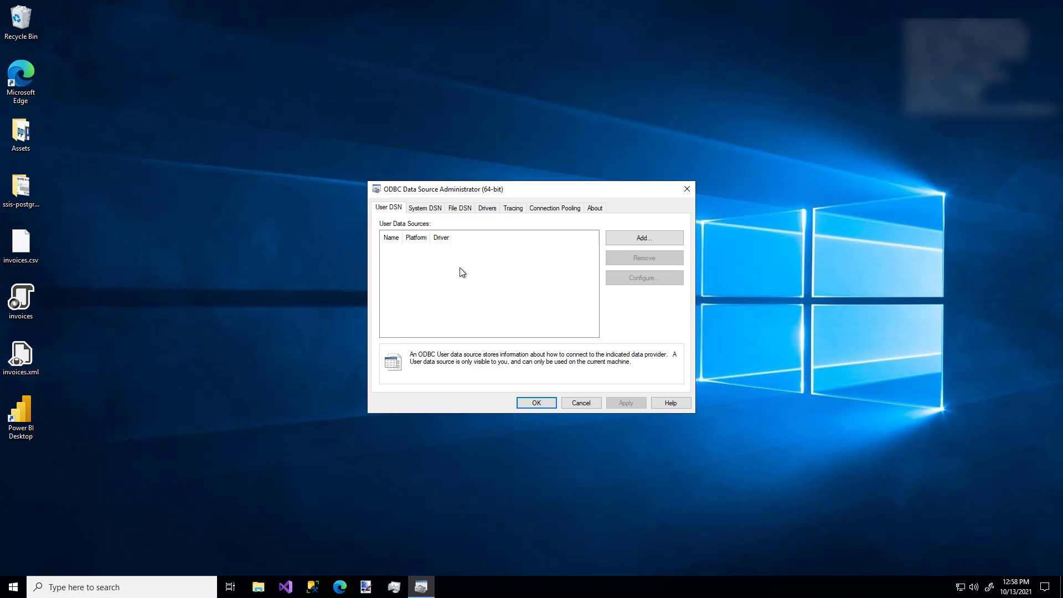
left_click(424, 212)
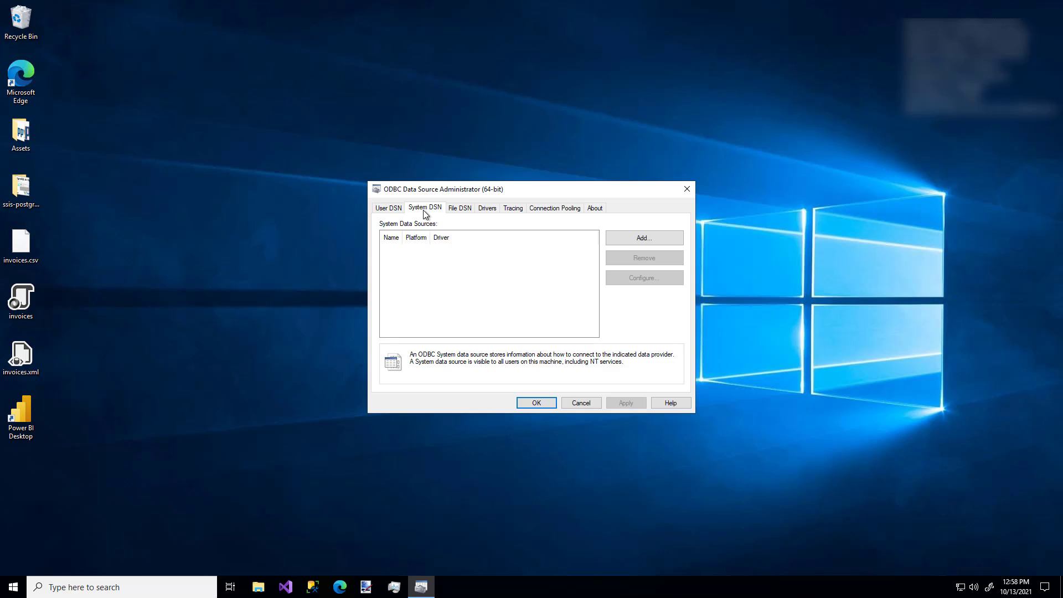
Step: Add a new system DSN that uses the ZappySys API Driver
left_click(643, 238)
key("Down")
key("Down")
key("Down")
key("Down")
key("Down")
key("Down")
key("Down")
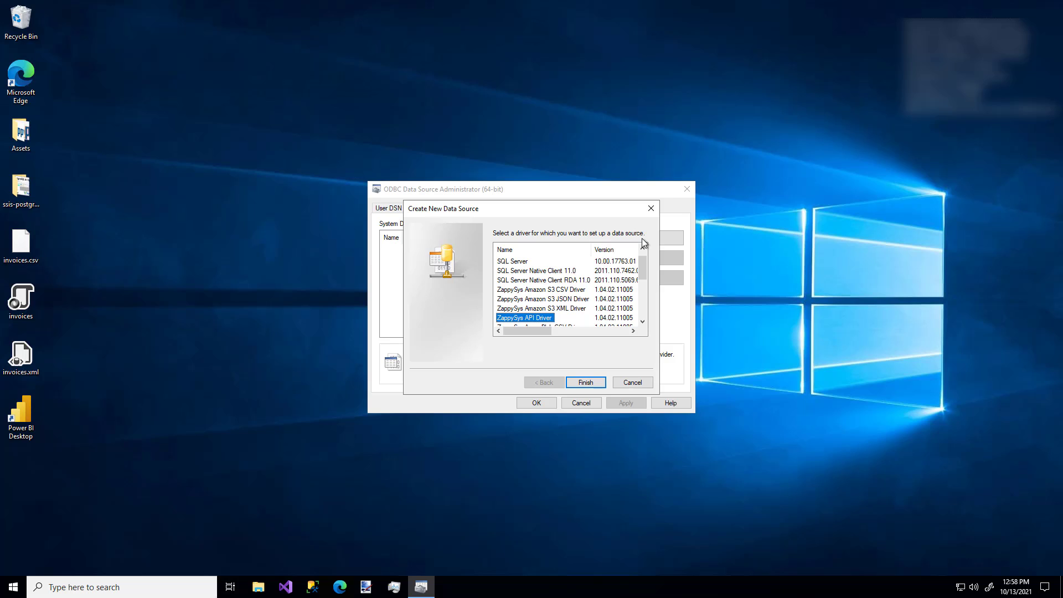
key("Return")
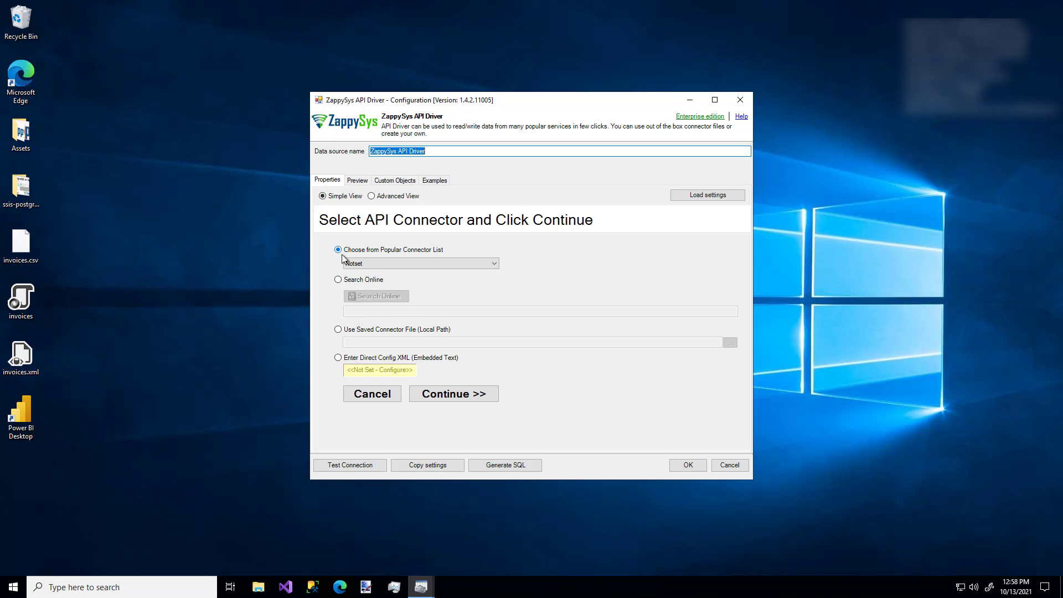
Step: Compare the connector sources: popular list, online search, saved connector file, and direct config XML
left_click(372, 262)
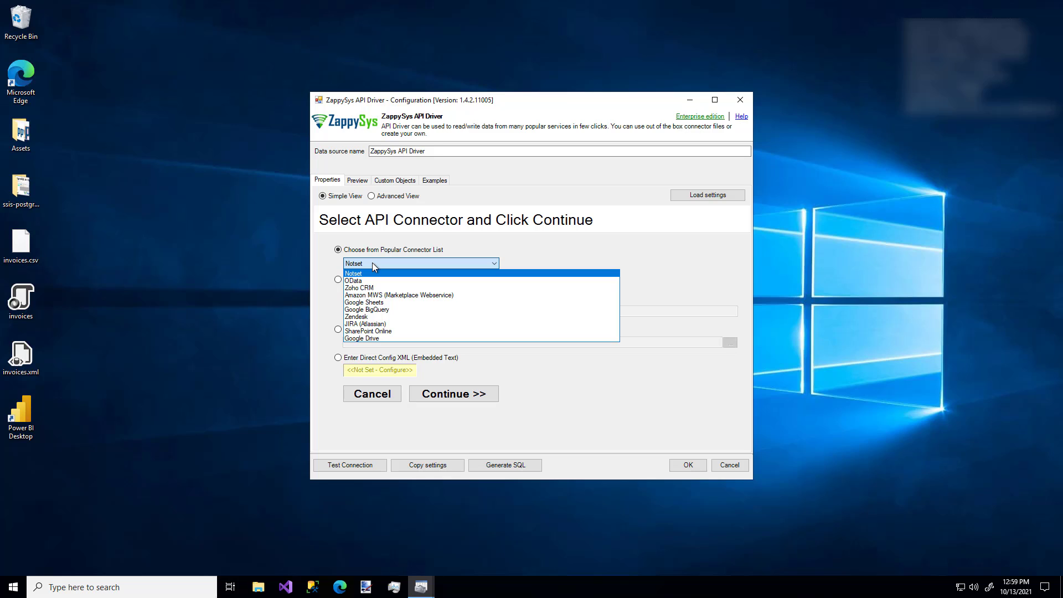
left_click(337, 264)
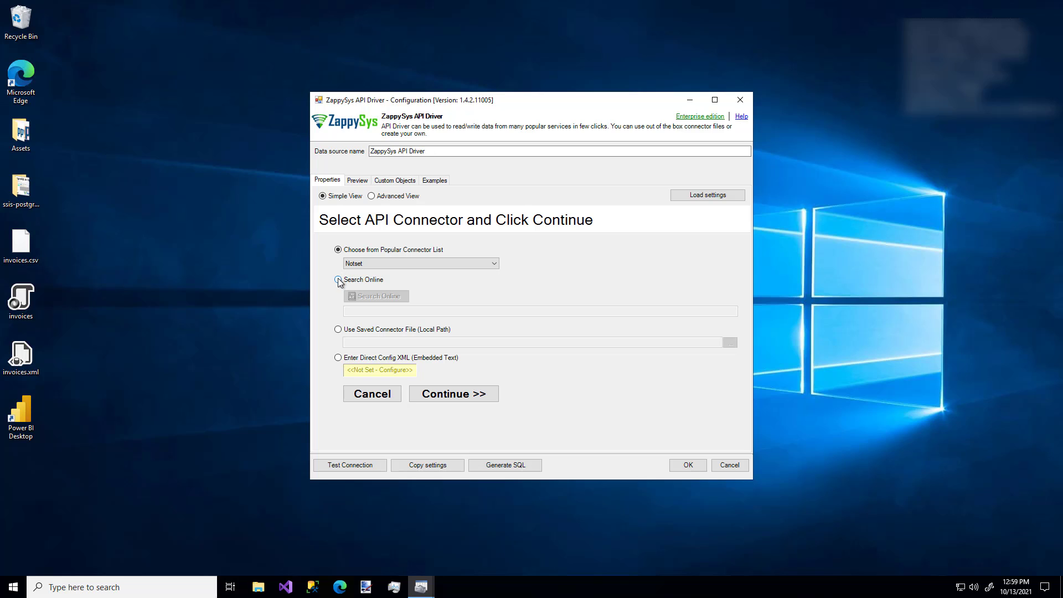
left_click(338, 280)
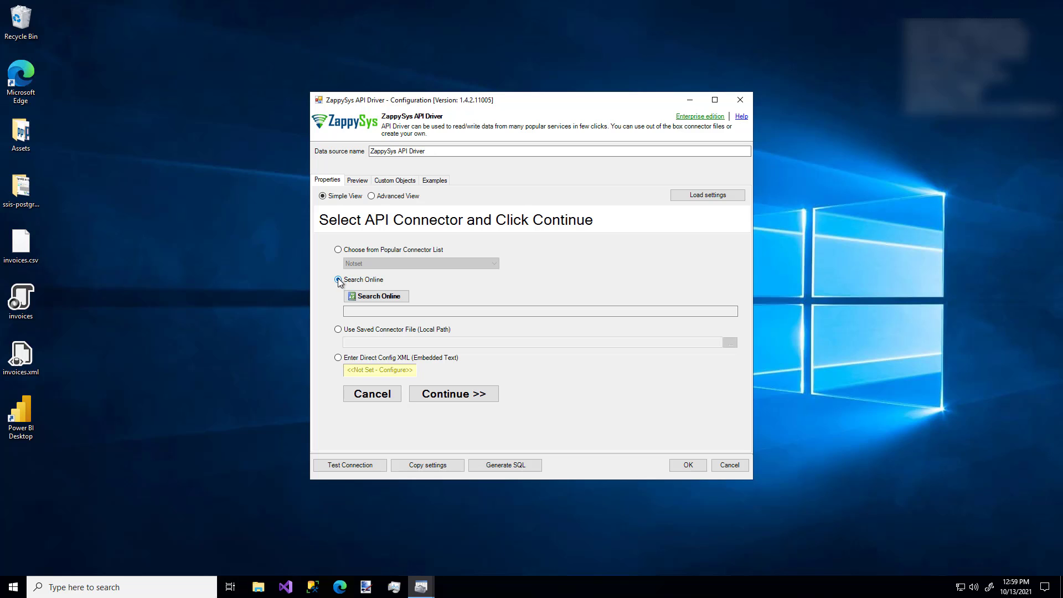
left_click(338, 330)
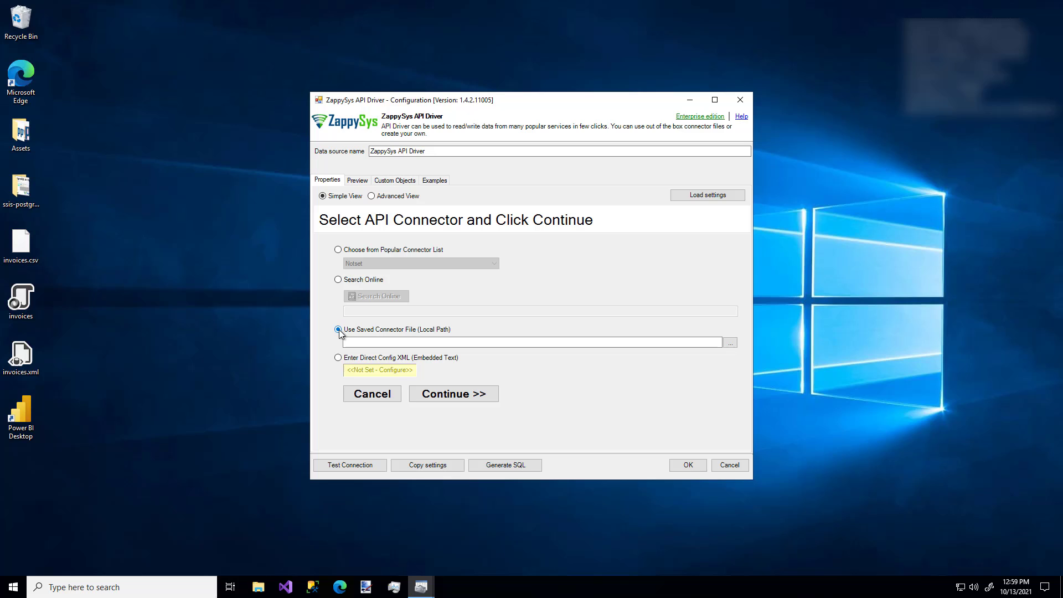
left_click(338, 358)
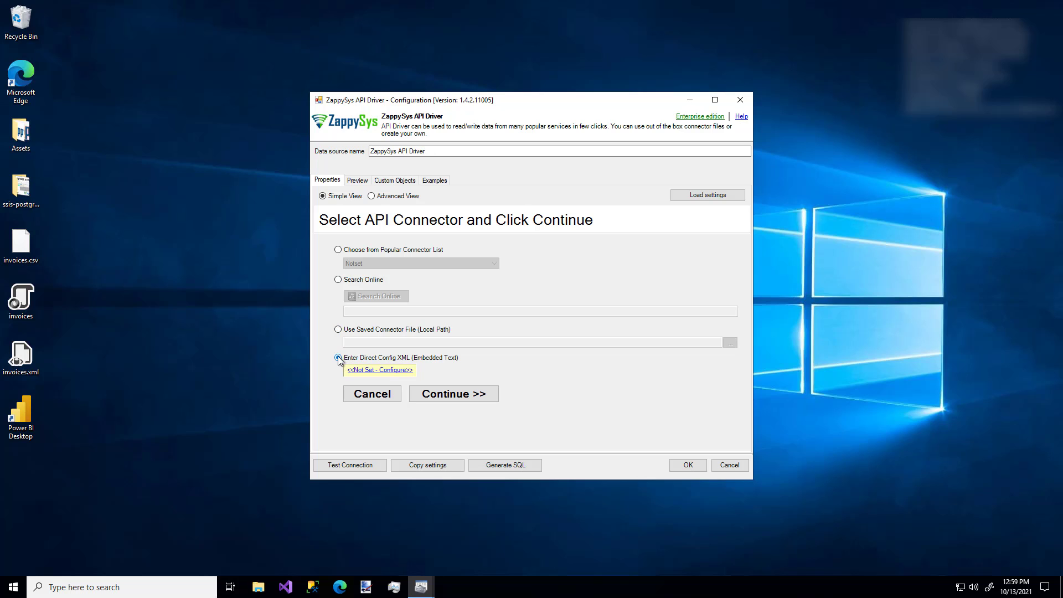
left_click(338, 250)
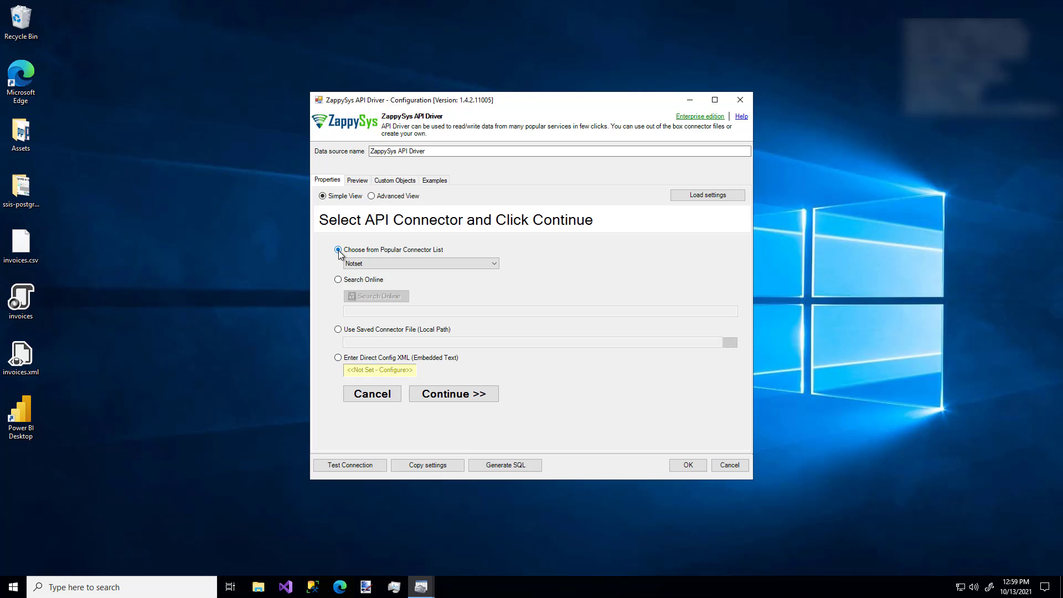
Step: Pick OData from the Popular Connector List, try both views, and continue to its settings
left_click(354, 263)
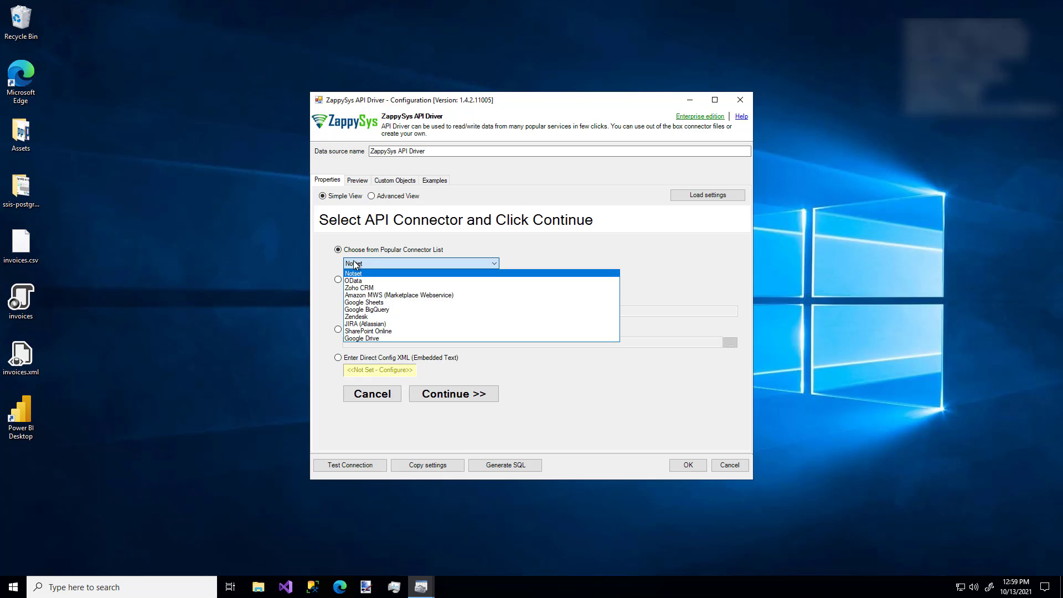
left_click(374, 280)
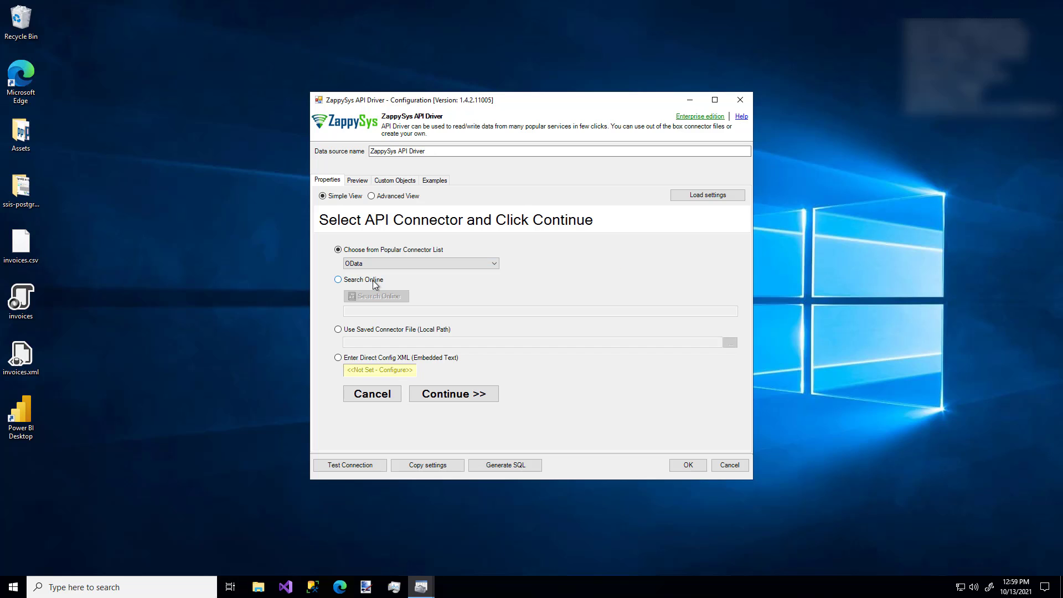
left_click(379, 198)
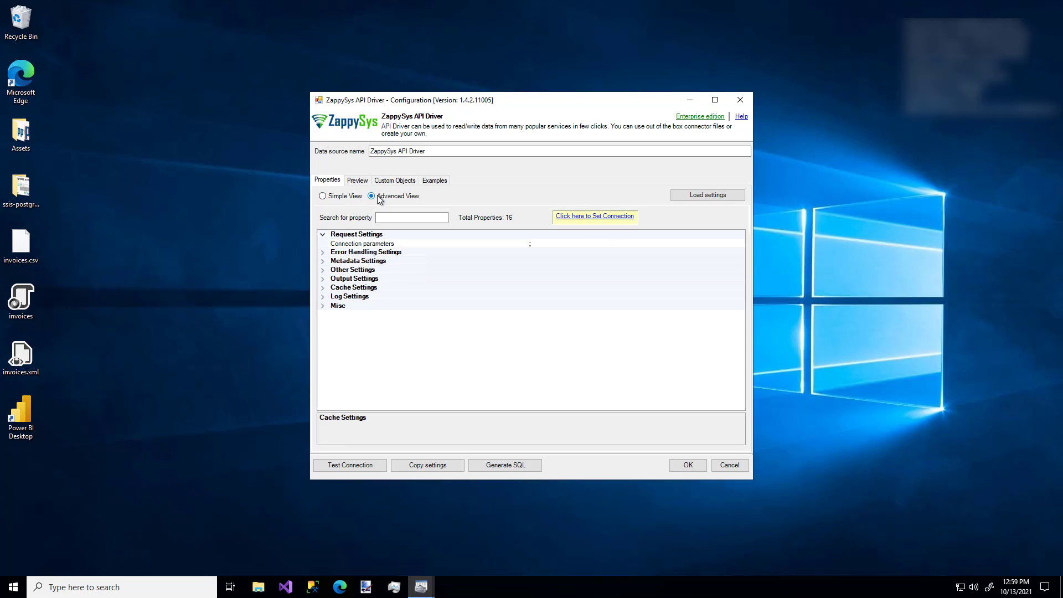
left_click(323, 197)
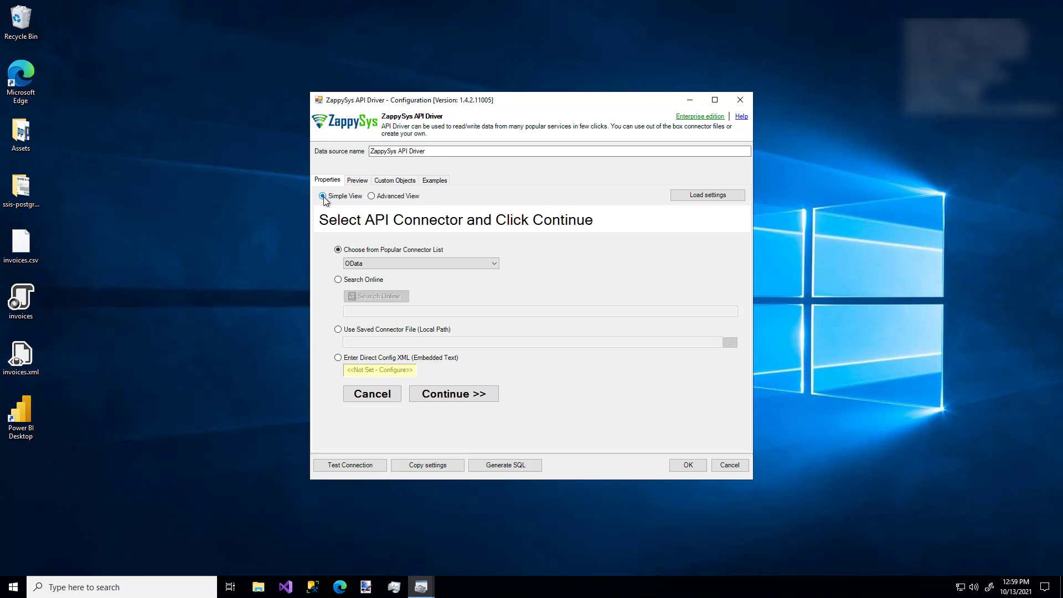
left_click(464, 394)
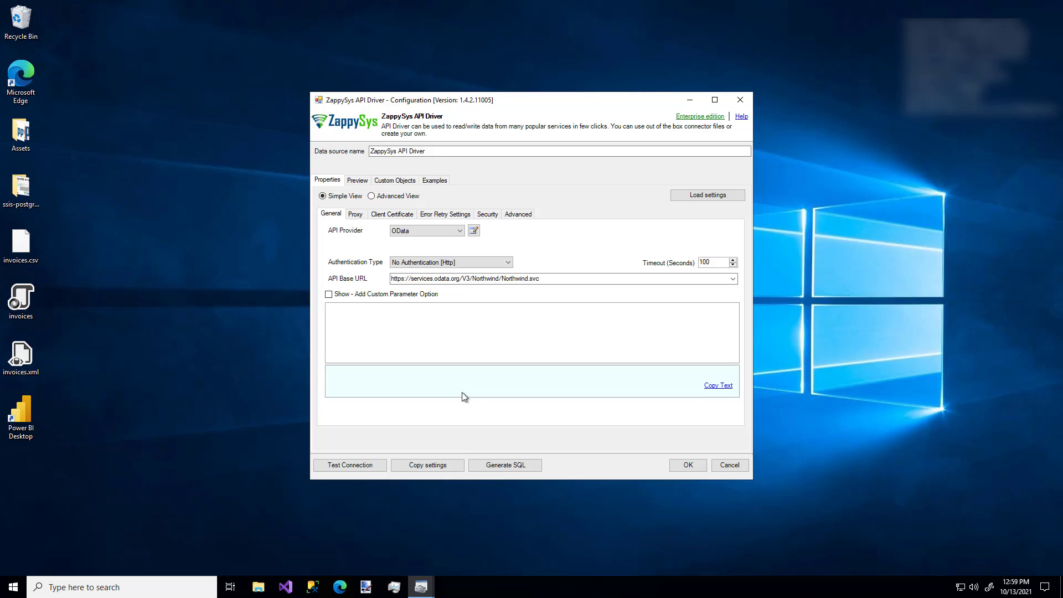
Step: Keep No Authentication and read the setup steps for the Google Sheets provider
left_click(428, 263)
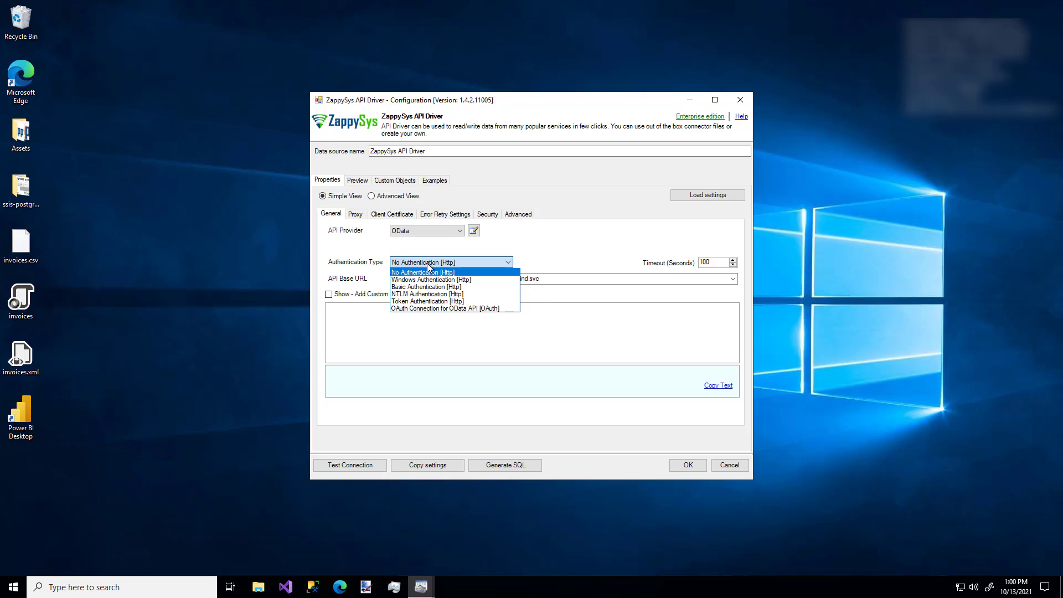
left_click(374, 257)
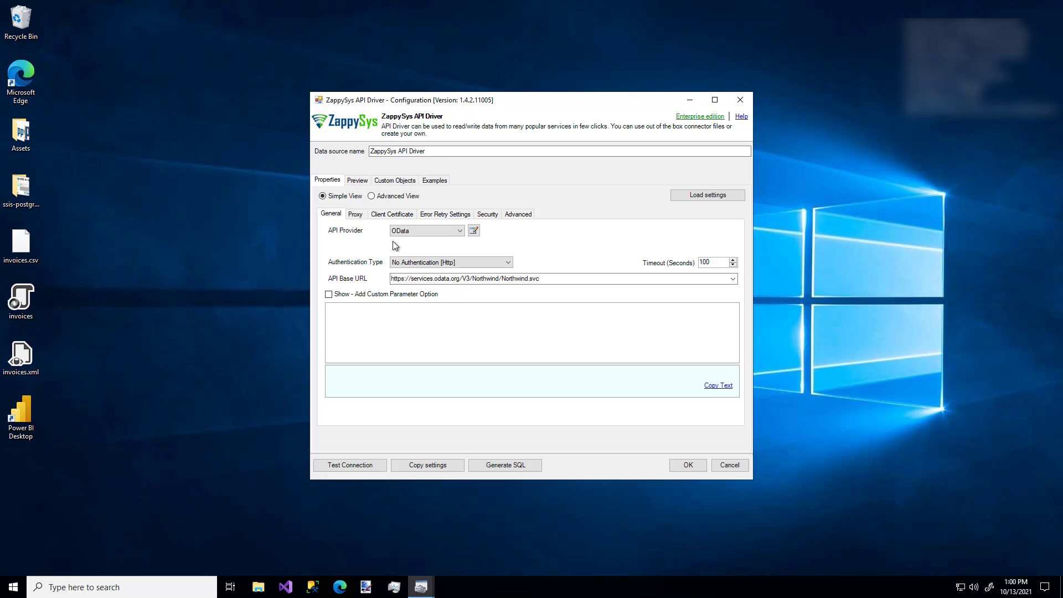
left_click(413, 231)
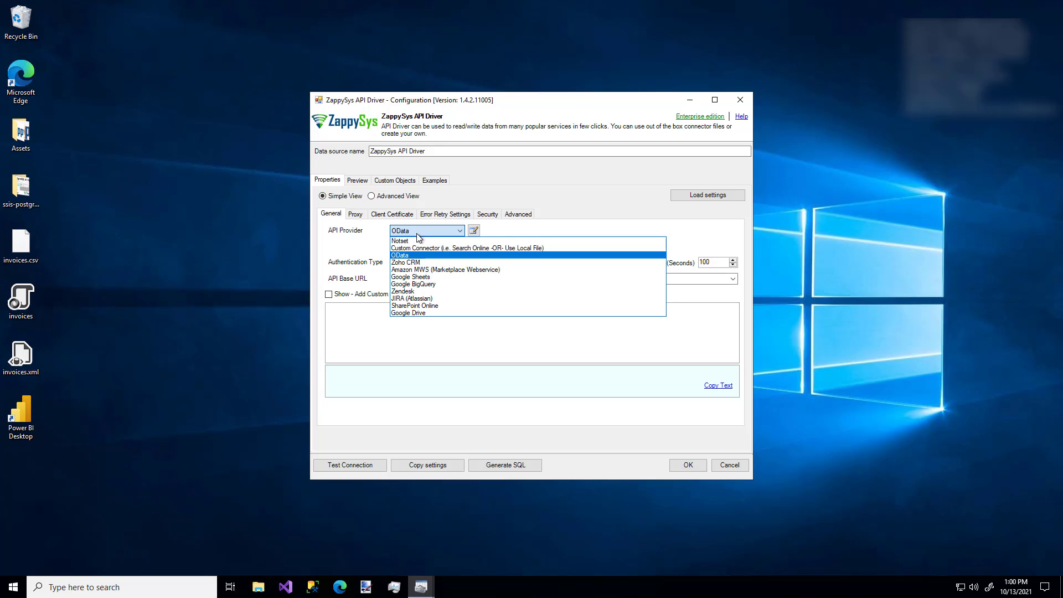
left_click(448, 277)
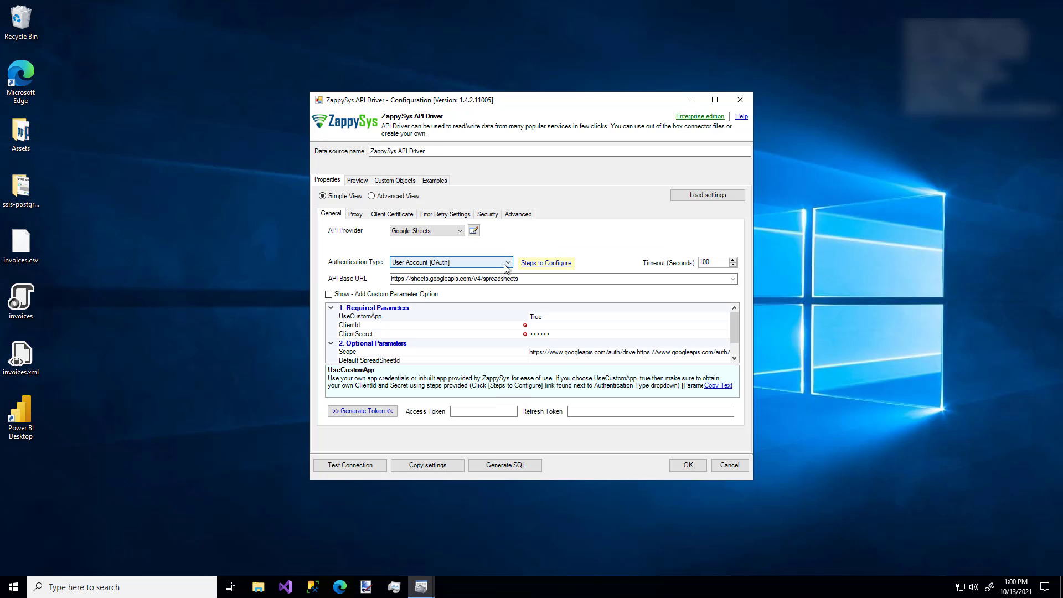
left_click(540, 264)
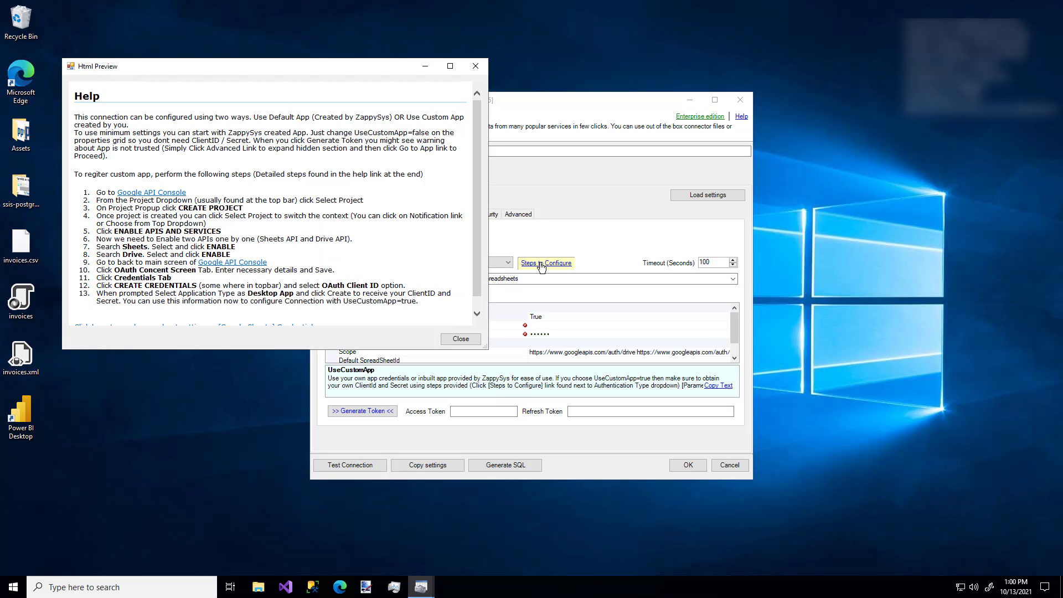
left_click(476, 66)
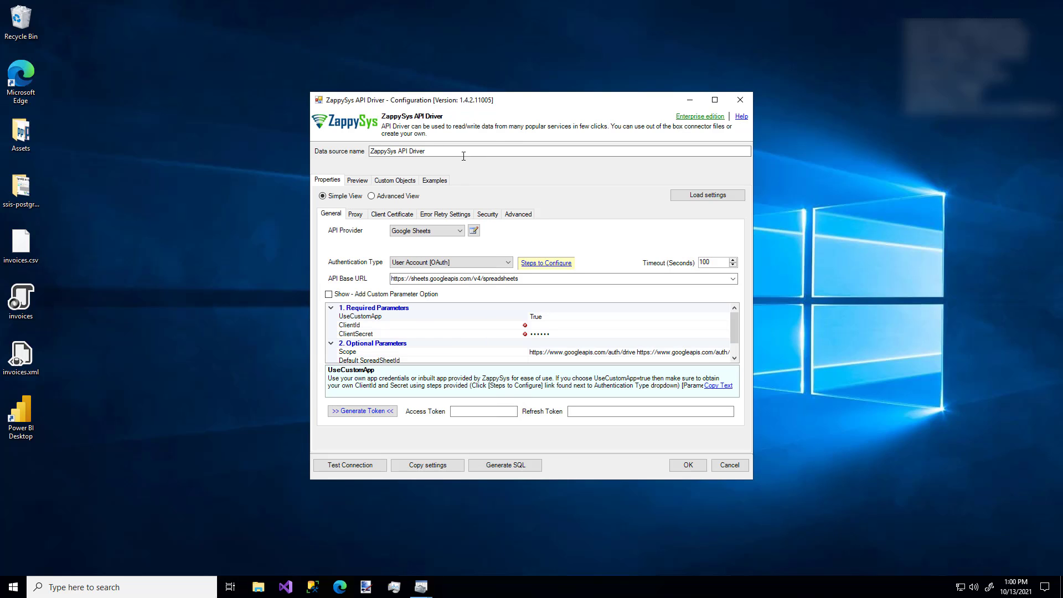
Step: Set the API provider back to OData and test the Northwind connection
left_click(426, 232)
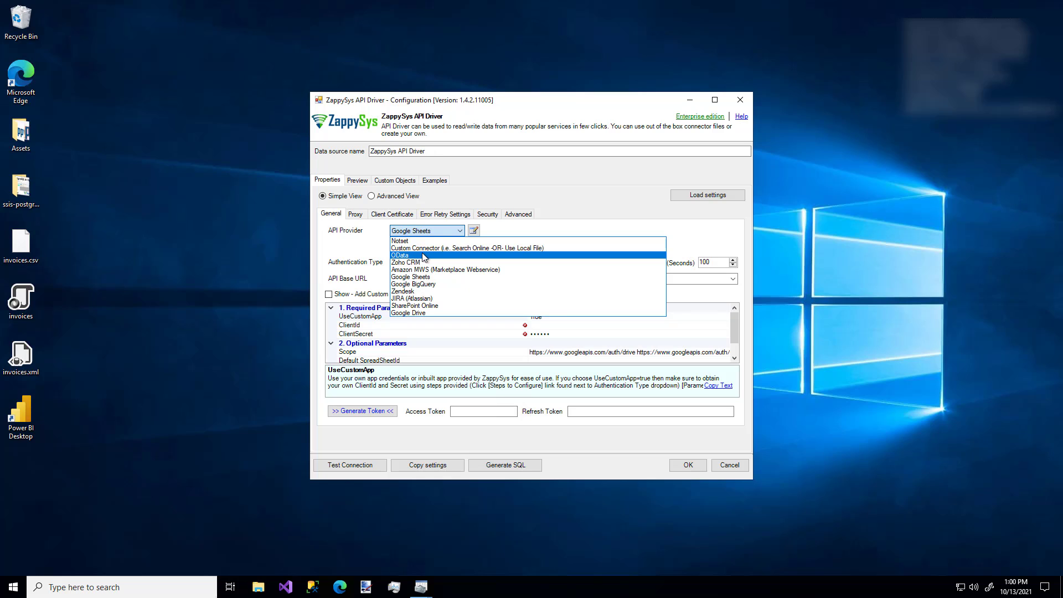
left_click(422, 254)
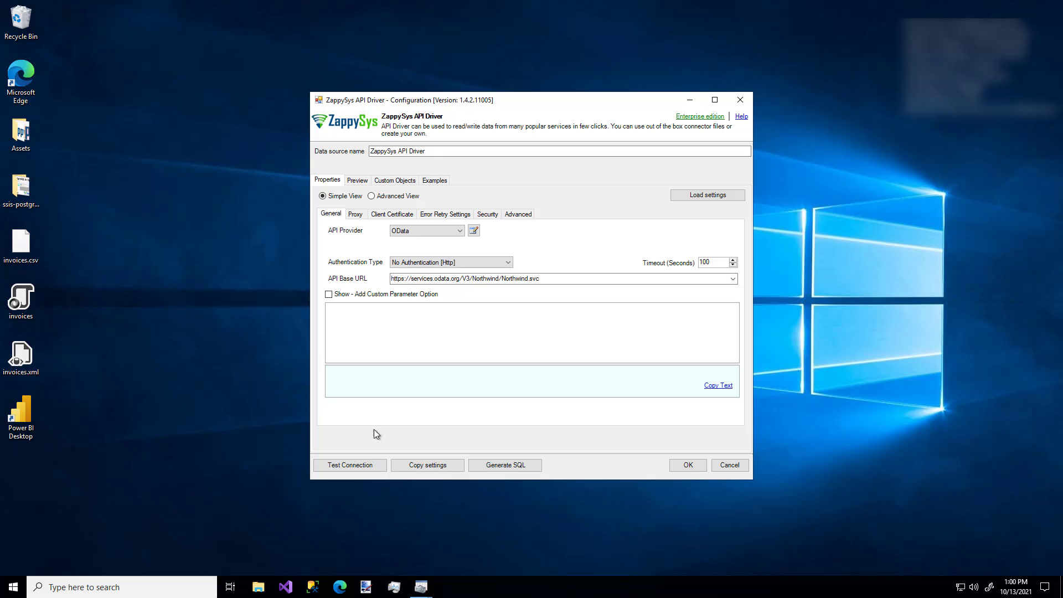
left_click(356, 463)
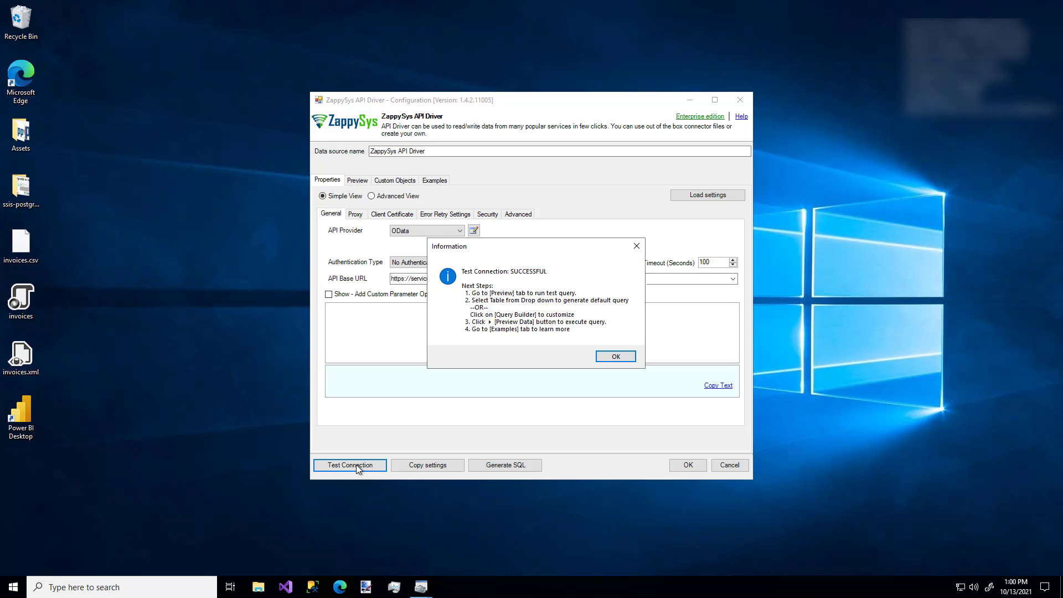
Step: Dismiss the success message and copy the connection string to the clipboard
left_click(615, 356)
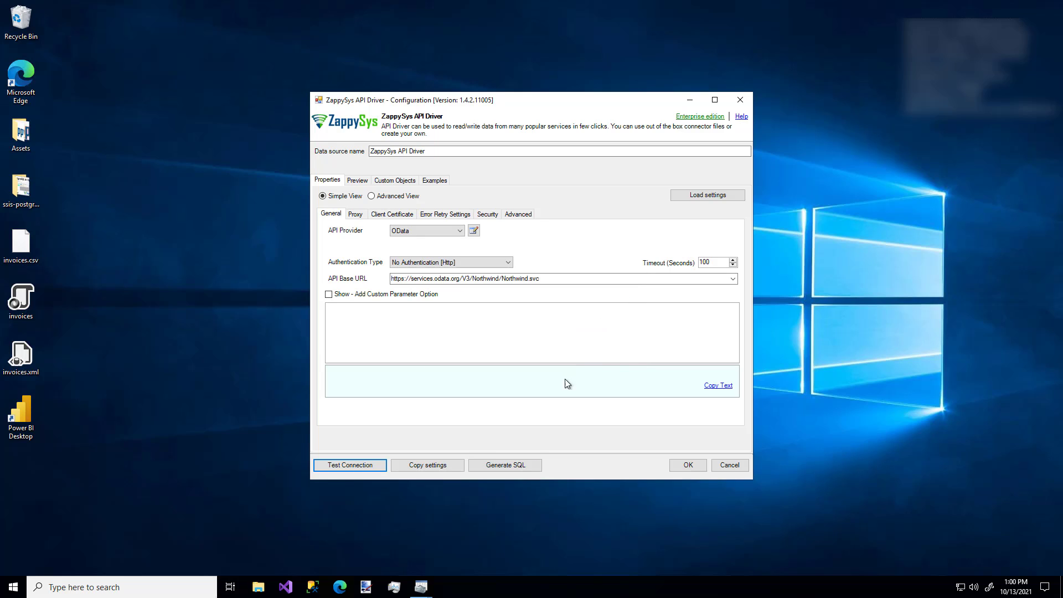
left_click(433, 465)
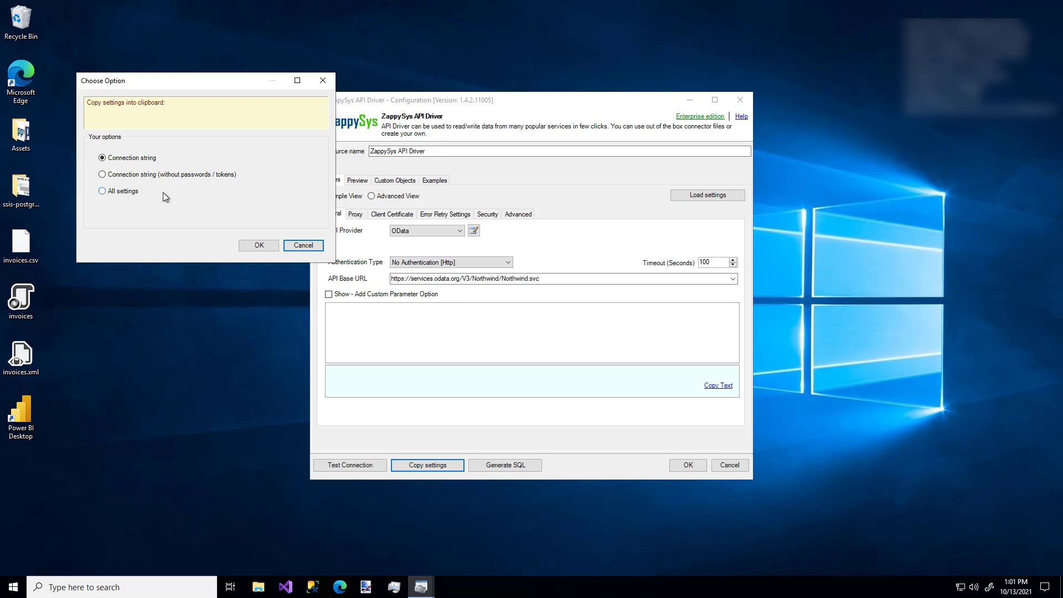
left_click(258, 245)
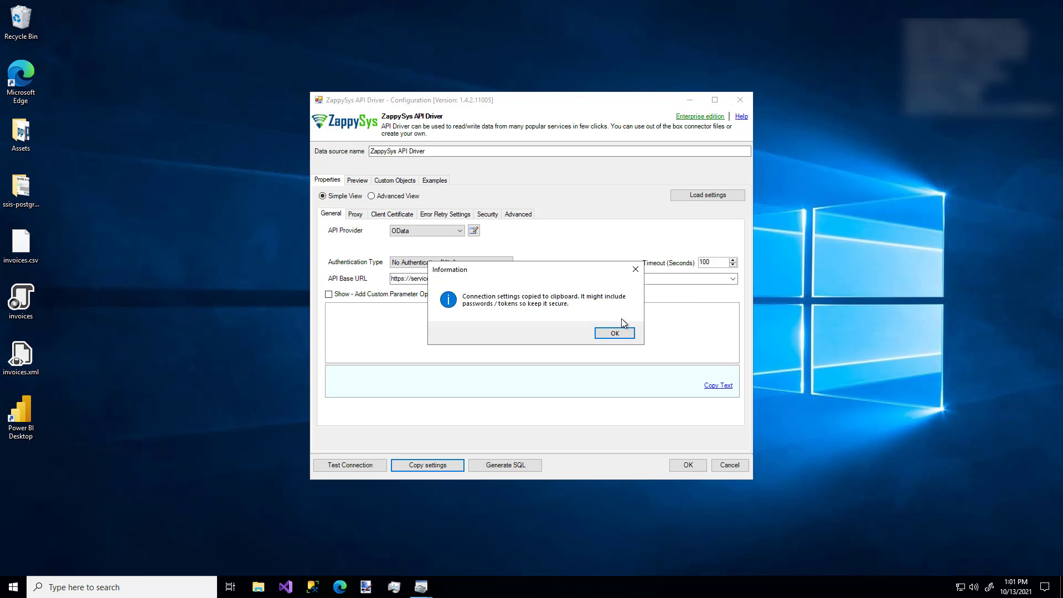
left_click(615, 333)
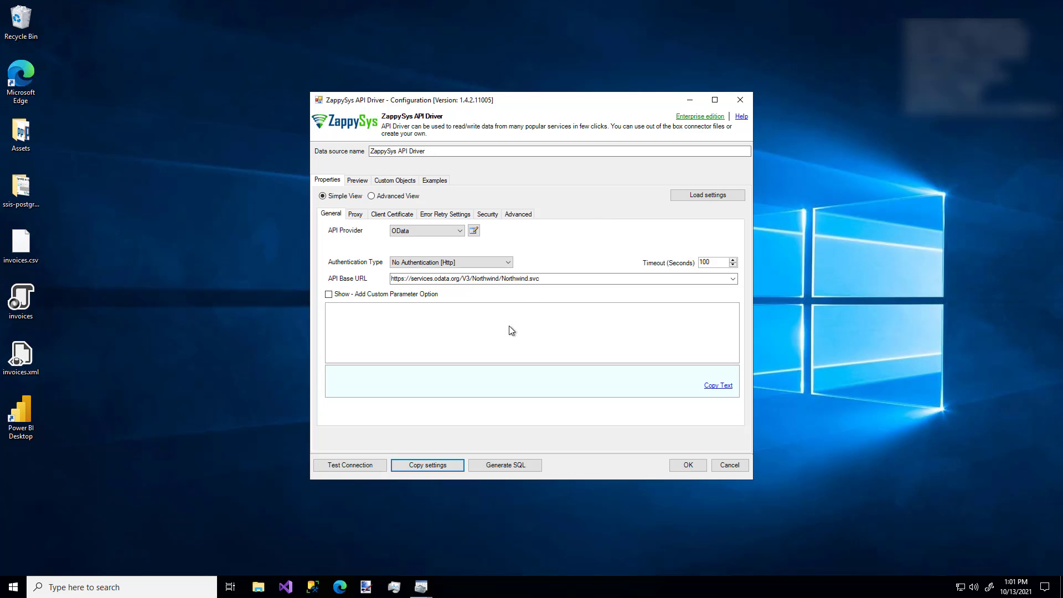
Step: Preview the Customers table in the Preview tab, returning 91 rows and 11 columns
left_click(355, 181)
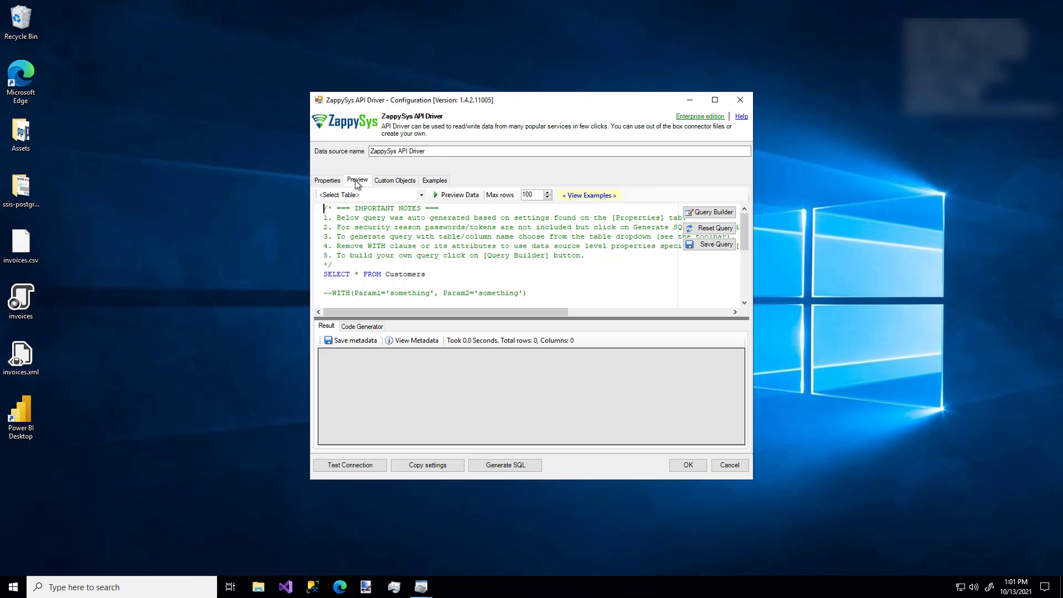
left_click(421, 195)
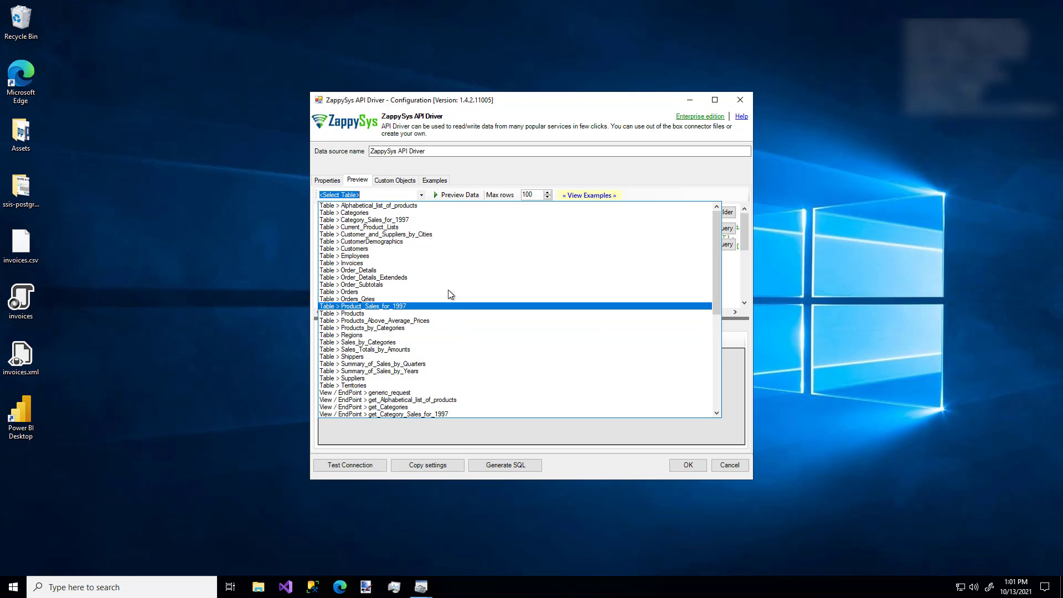
left_click(432, 249)
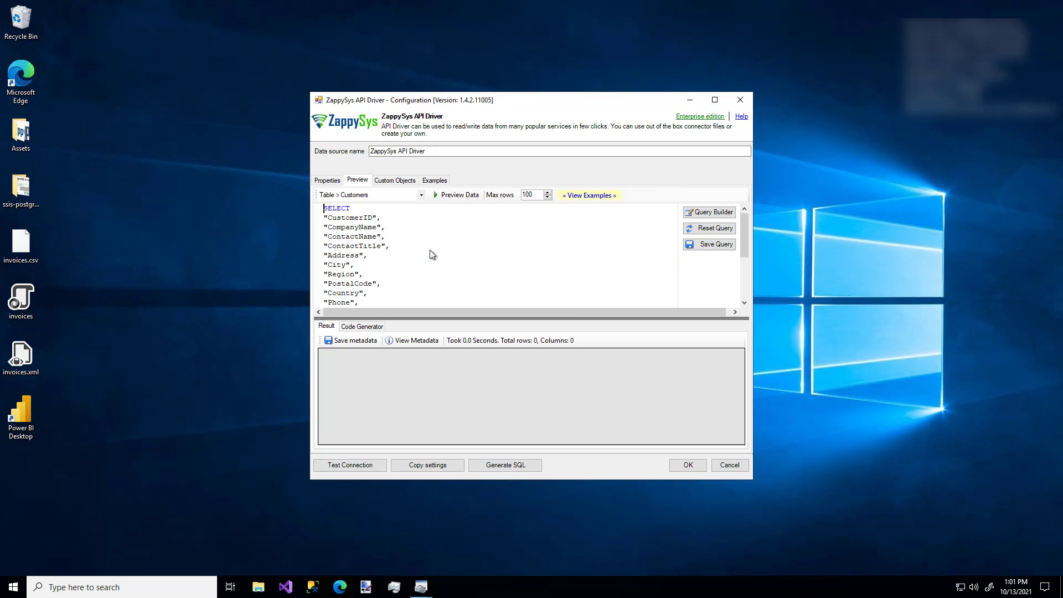
scroll(429, 245, "down", 3)
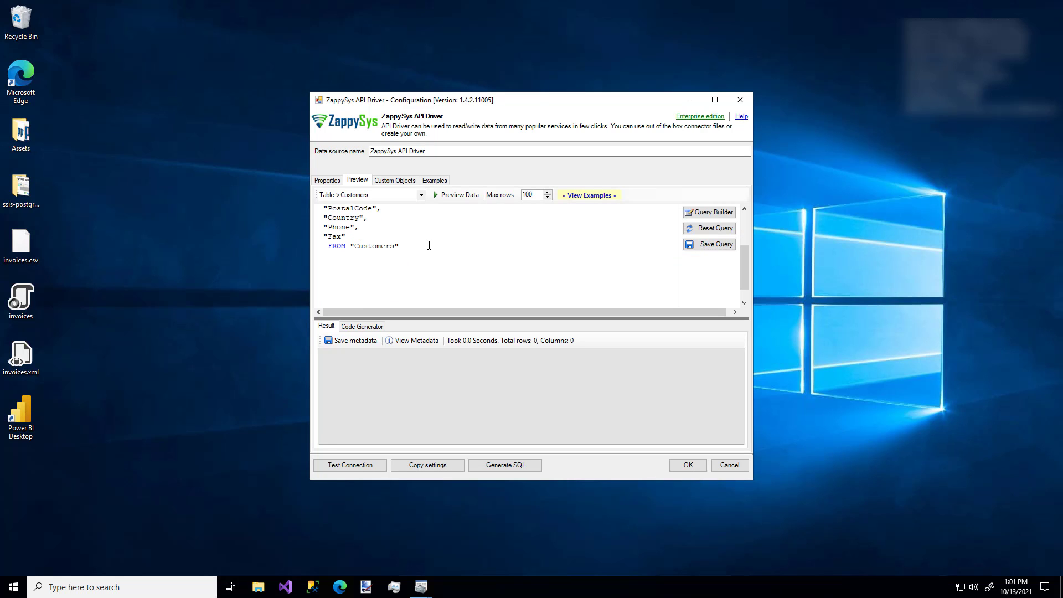
scroll(429, 245, "up", 3)
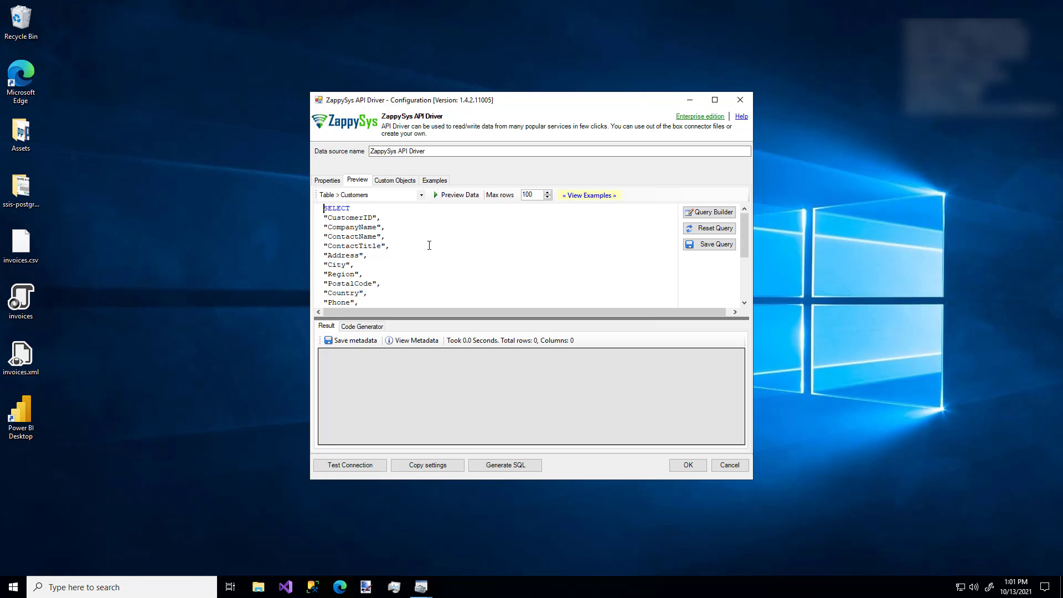
left_click(453, 194)
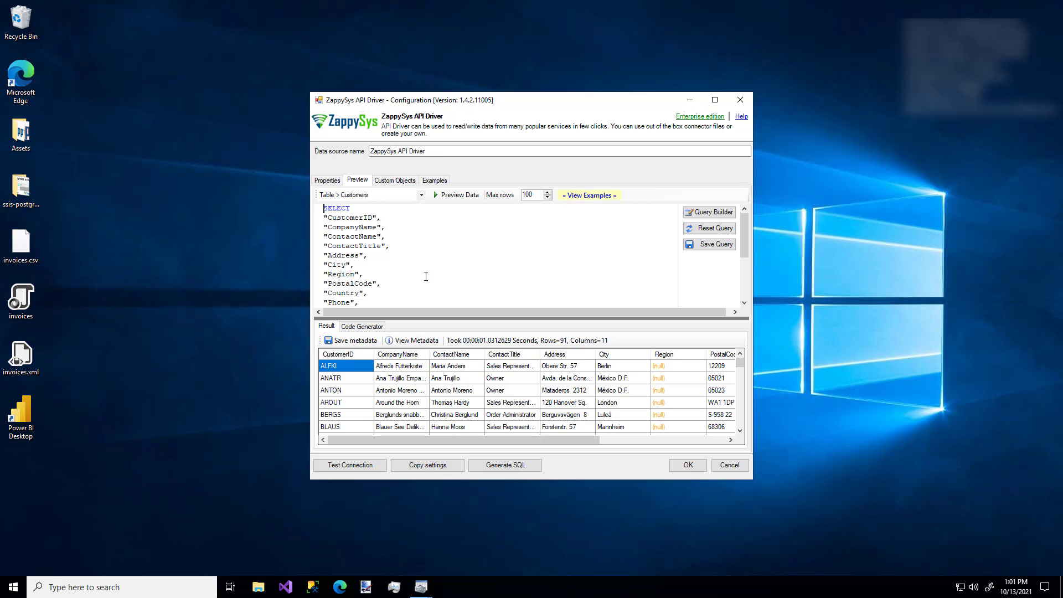
Step: Comment out CompanyName with -- and alias CustomerID as [id], then rerun the preview
left_click(394, 225)
type("--")
key("End")
key("BackSpace")
type("as ")
type("[]")
type("id")
left_click(450, 198)
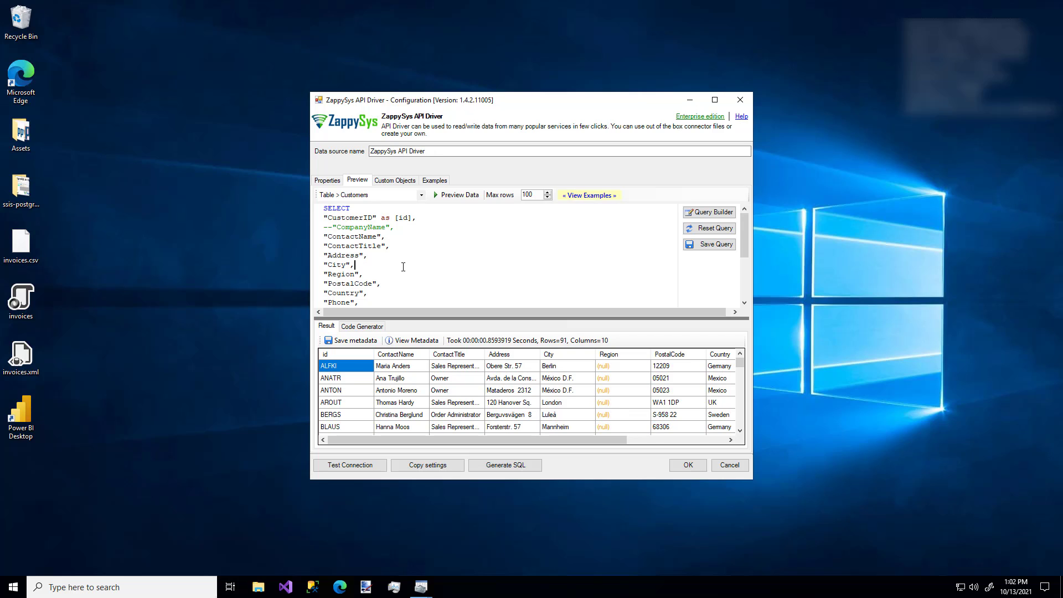
Step: Open the Query Builder and close it without changes
scroll(403, 267, "down", 3)
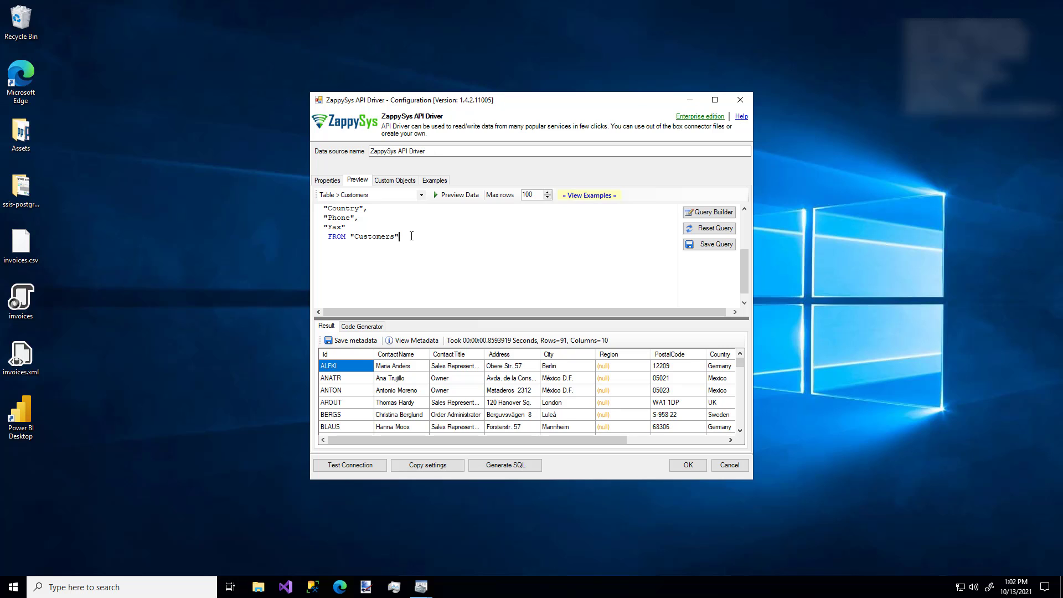
scroll(411, 236, "up", 3)
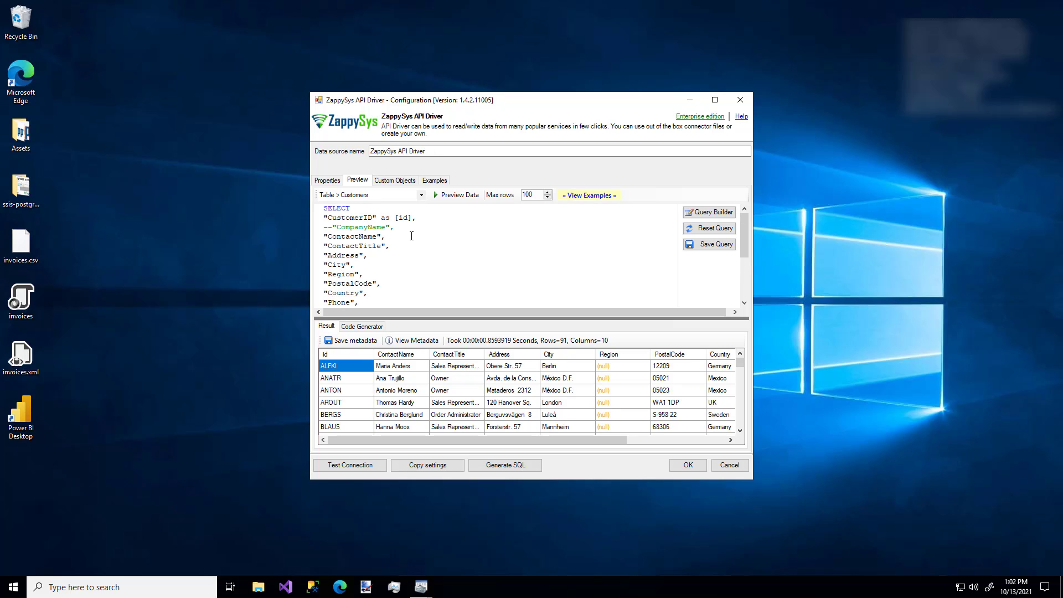
left_click(716, 211)
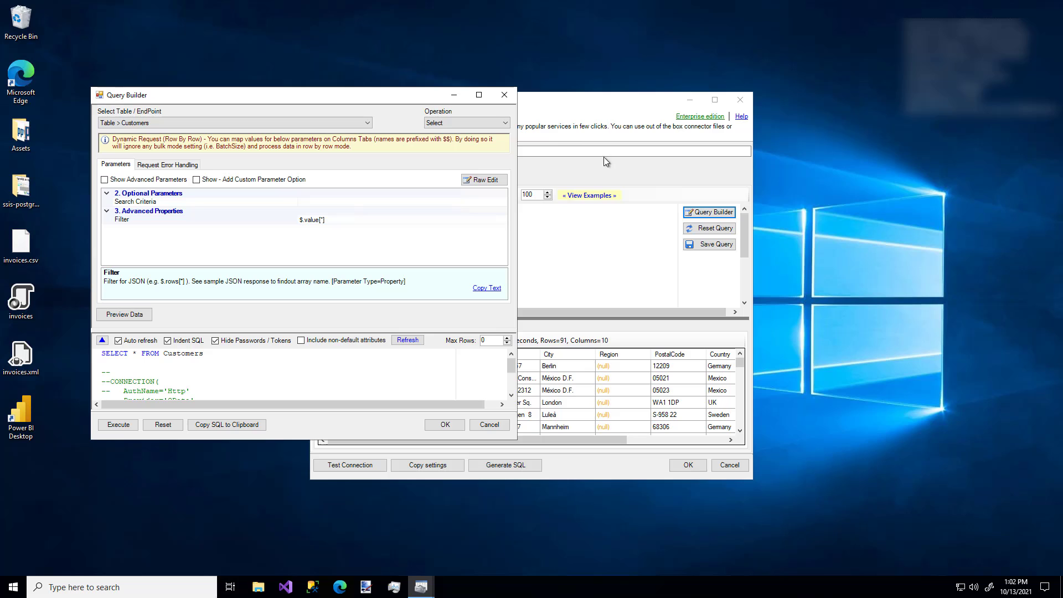
left_click(506, 97)
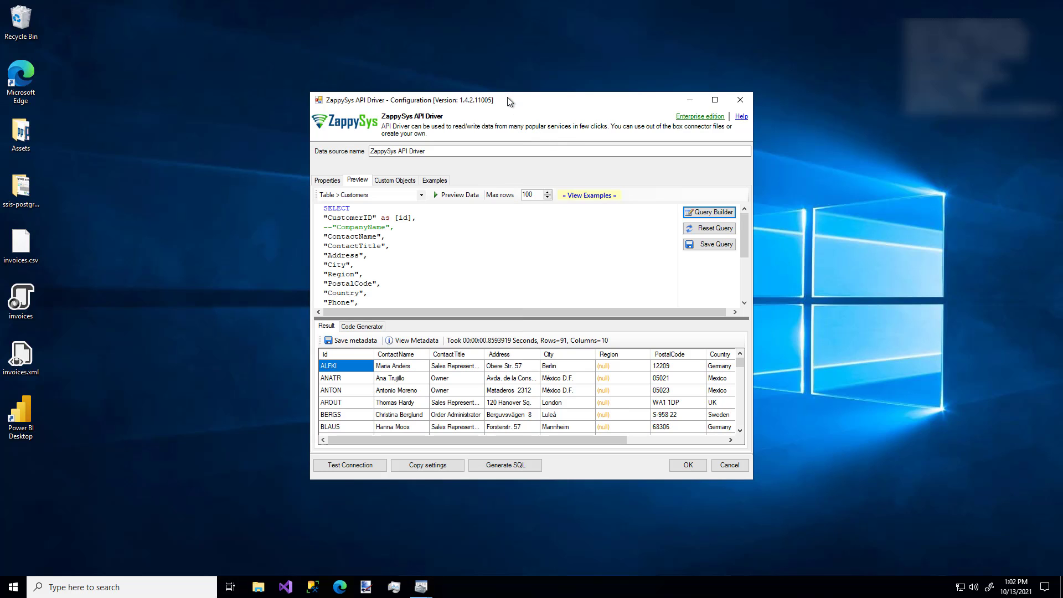
Step: Look at the Bulk UPDATE example query among the ready-made examples
left_click(435, 181)
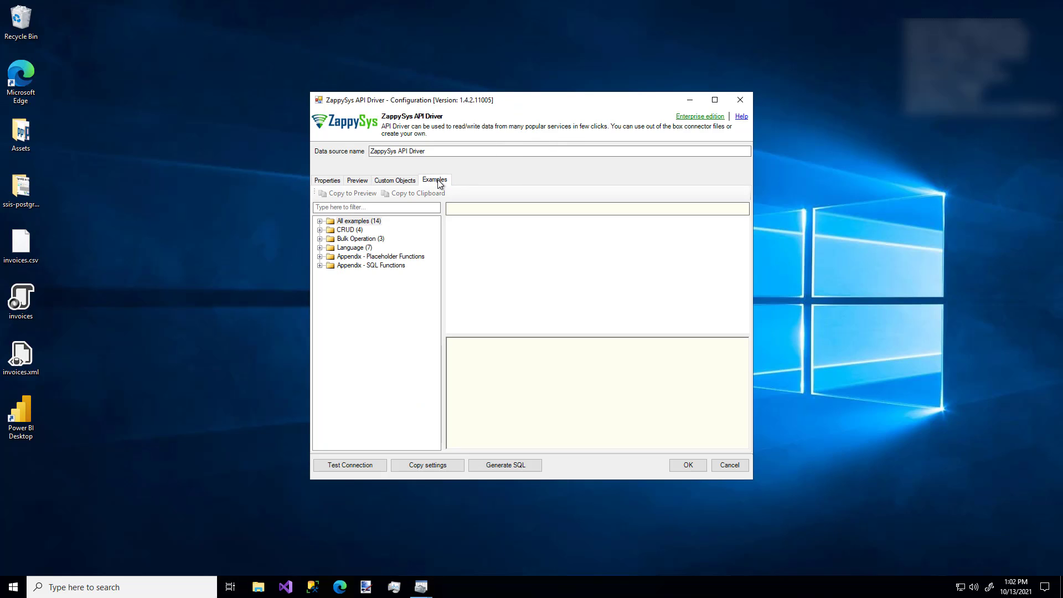
left_click(320, 238)
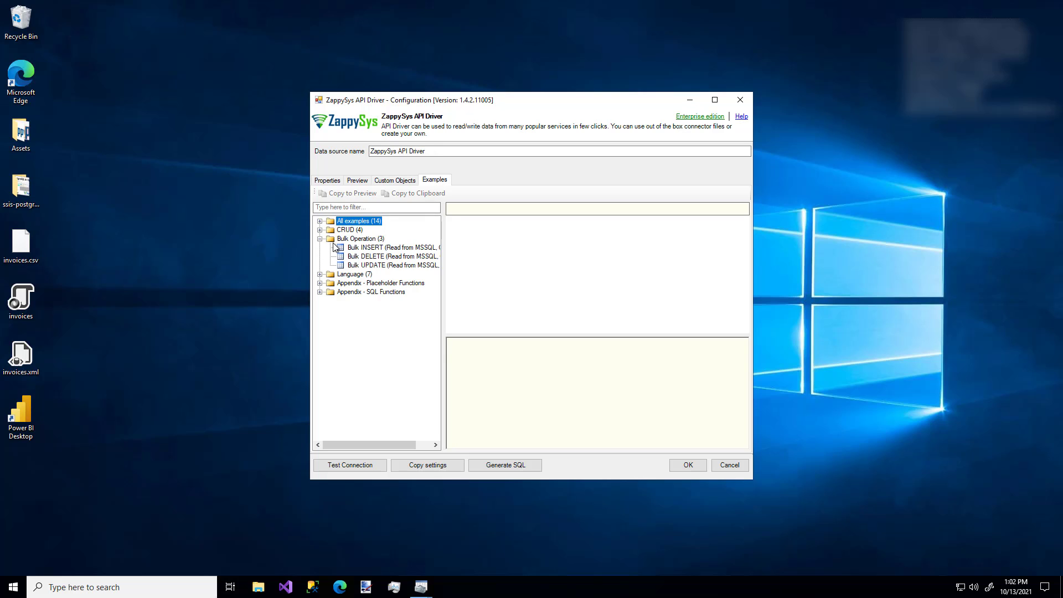
left_click(361, 265)
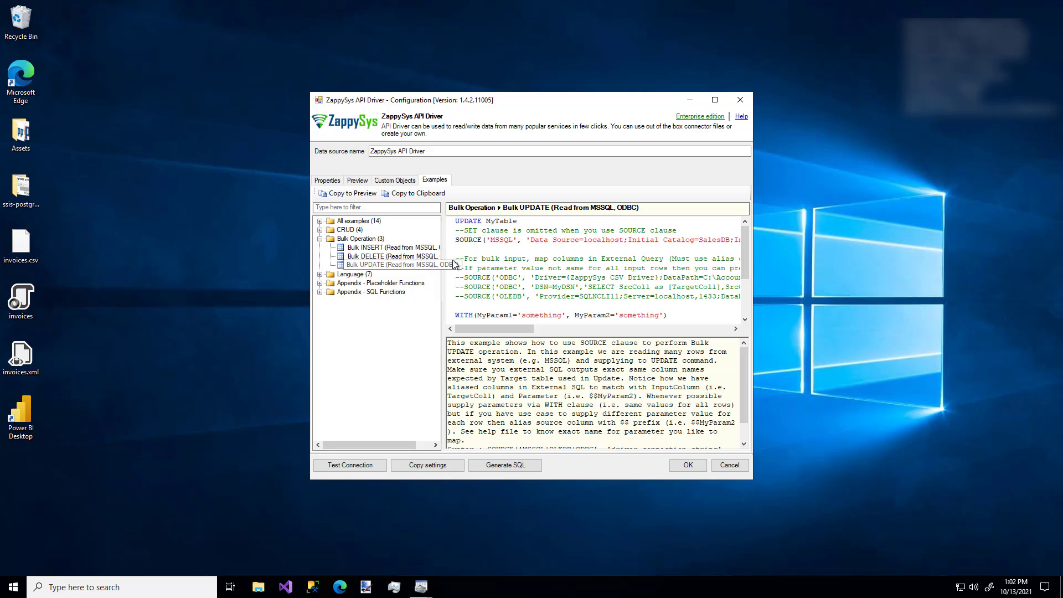
scroll(503, 268, "down", 3)
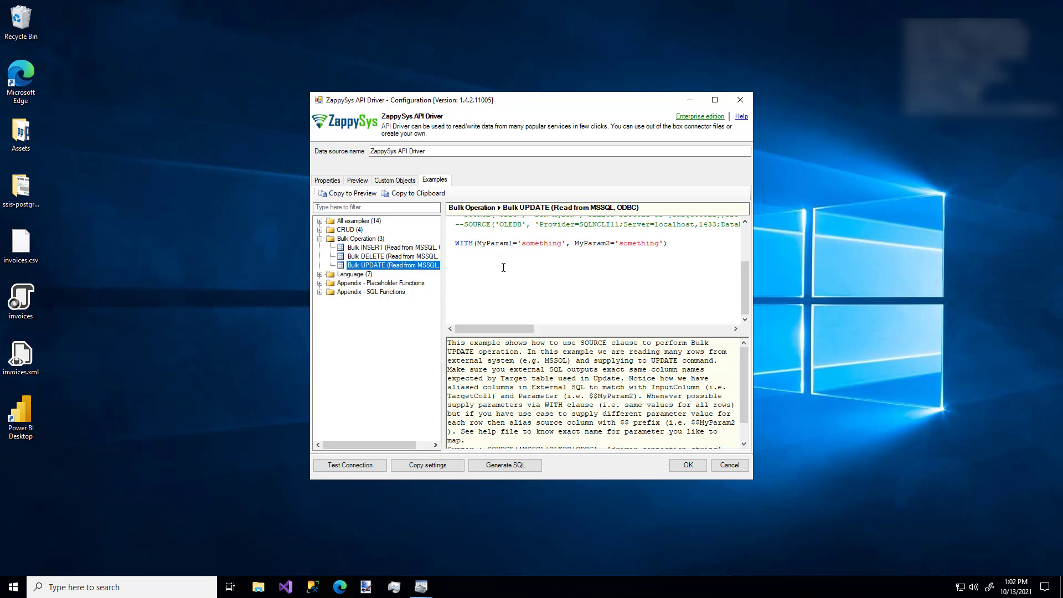
scroll(503, 268, "up", 3)
Step: Filter the examples by 'min', read the MIN function help, then show Custom Objects
left_click(388, 208)
type("min")
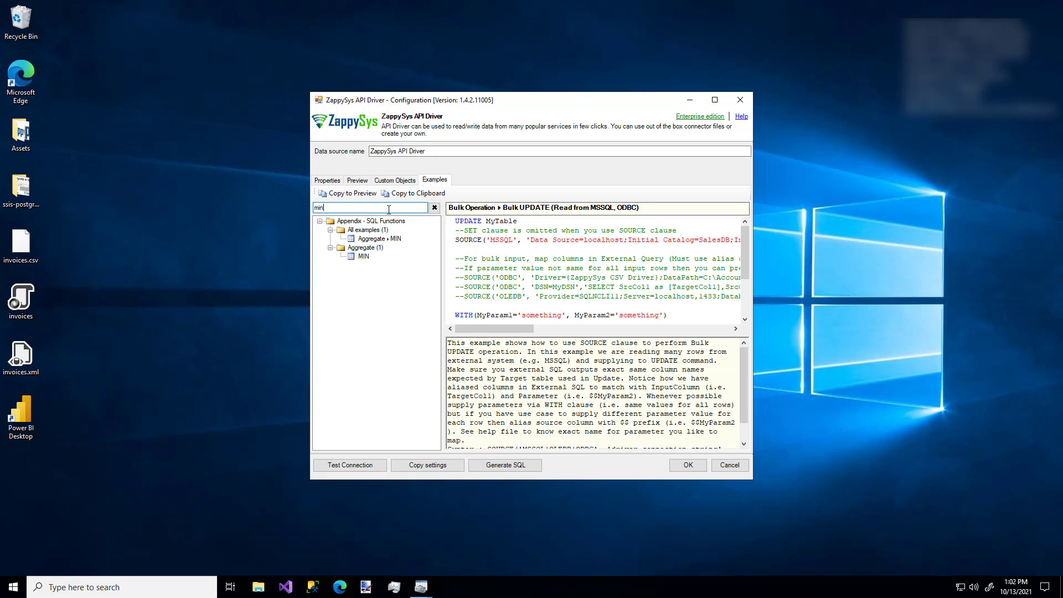
left_click(363, 256)
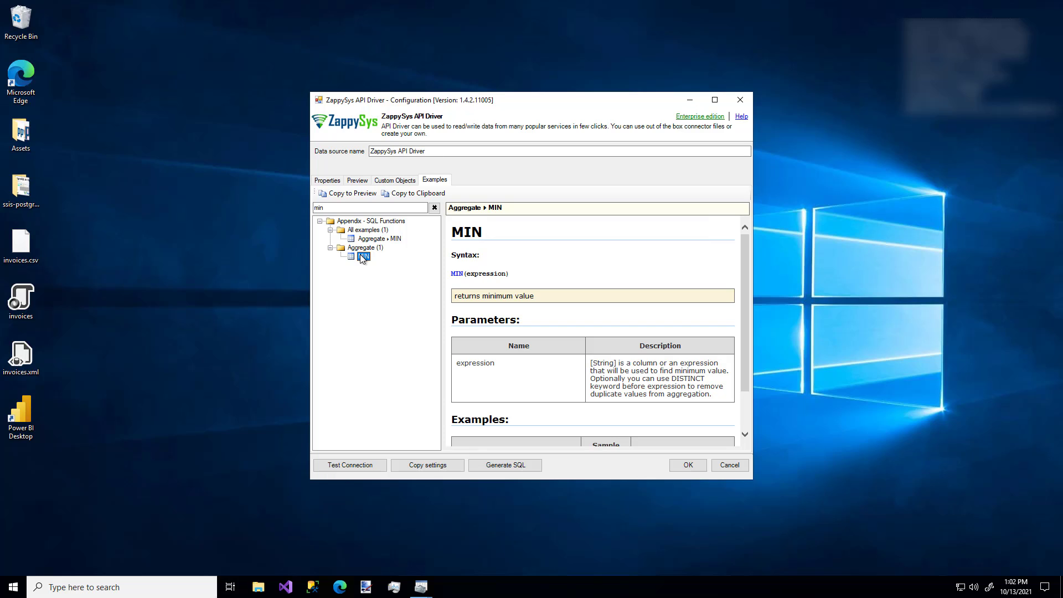
left_click(395, 183)
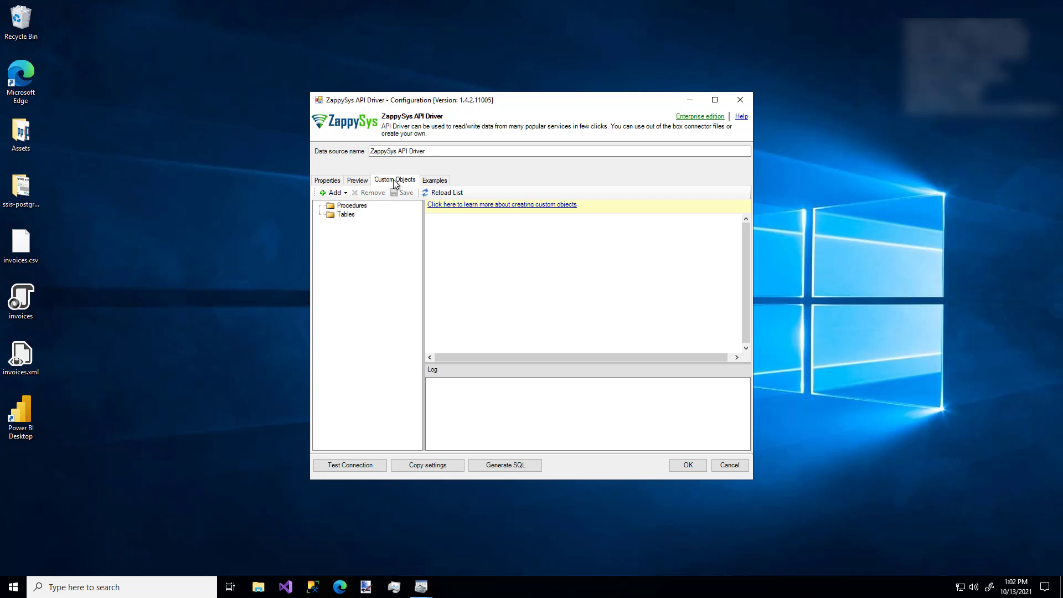
Step: Check the Procedures folder, preview the Customers results, and save the DSN with OK
left_click(349, 206)
left_click(354, 182)
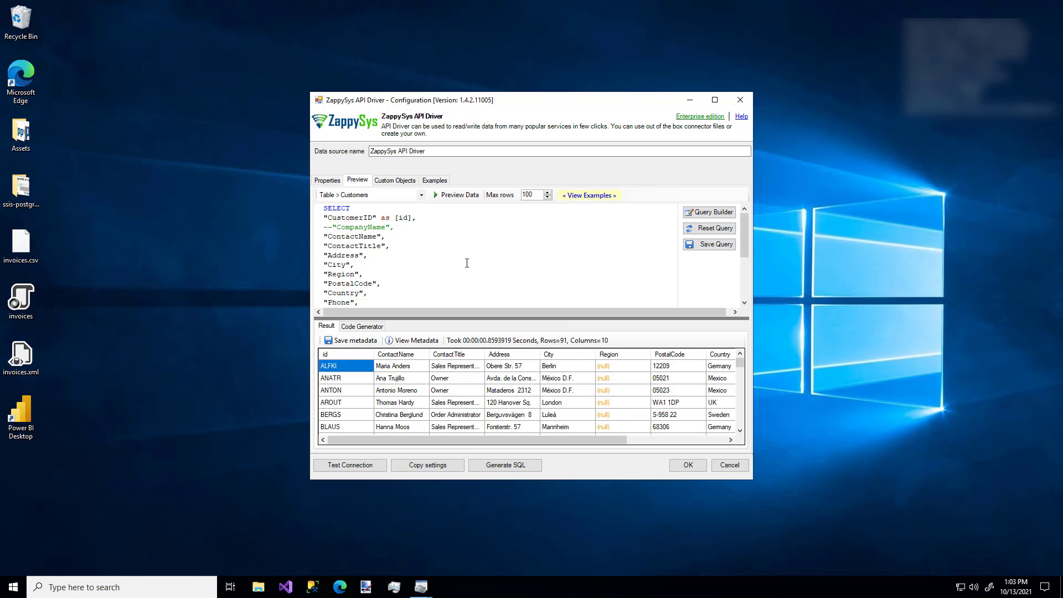
left_click(684, 470)
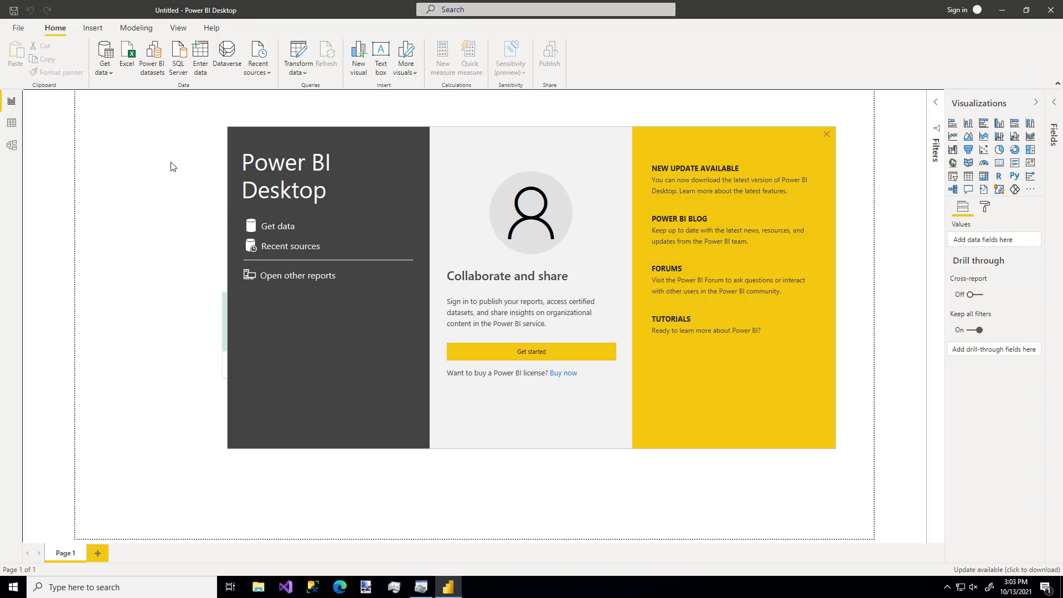
Step: Get data from the ODBC connector in the Other category and connect
left_click(276, 227)
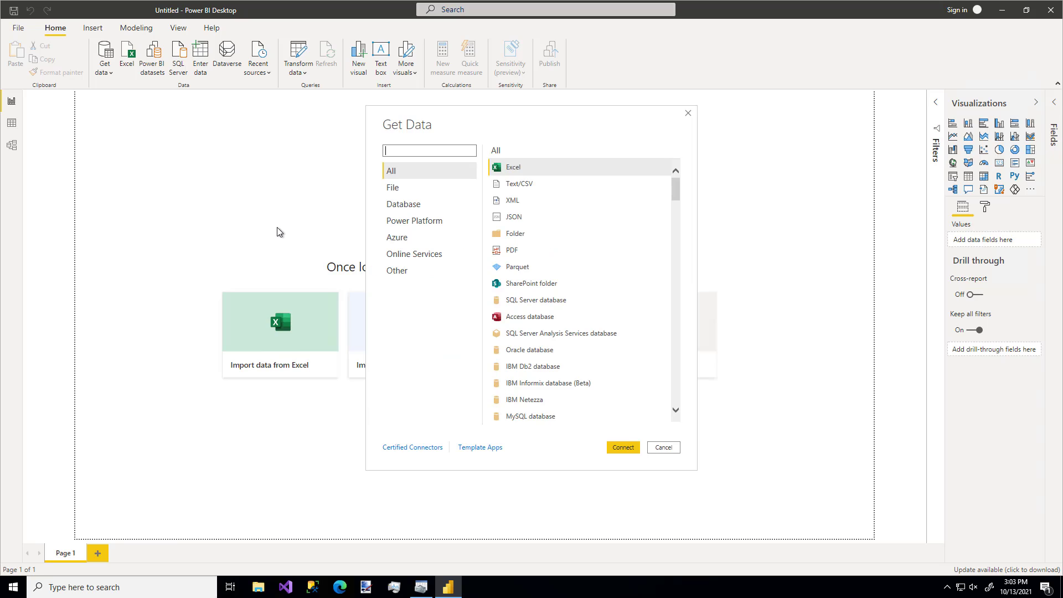
left_click(407, 273)
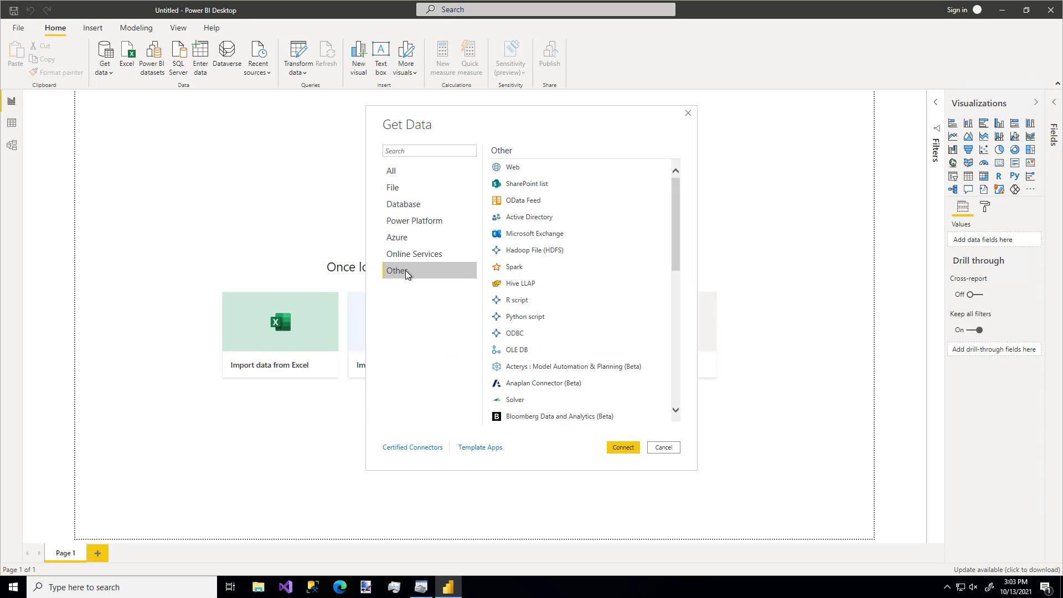
left_click(499, 335)
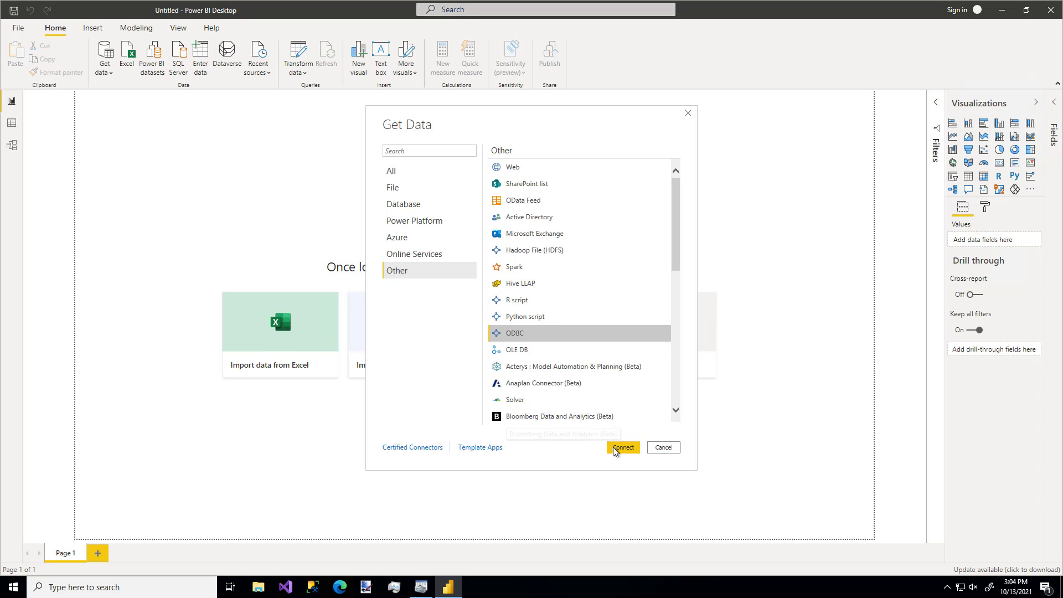
left_click(624, 449)
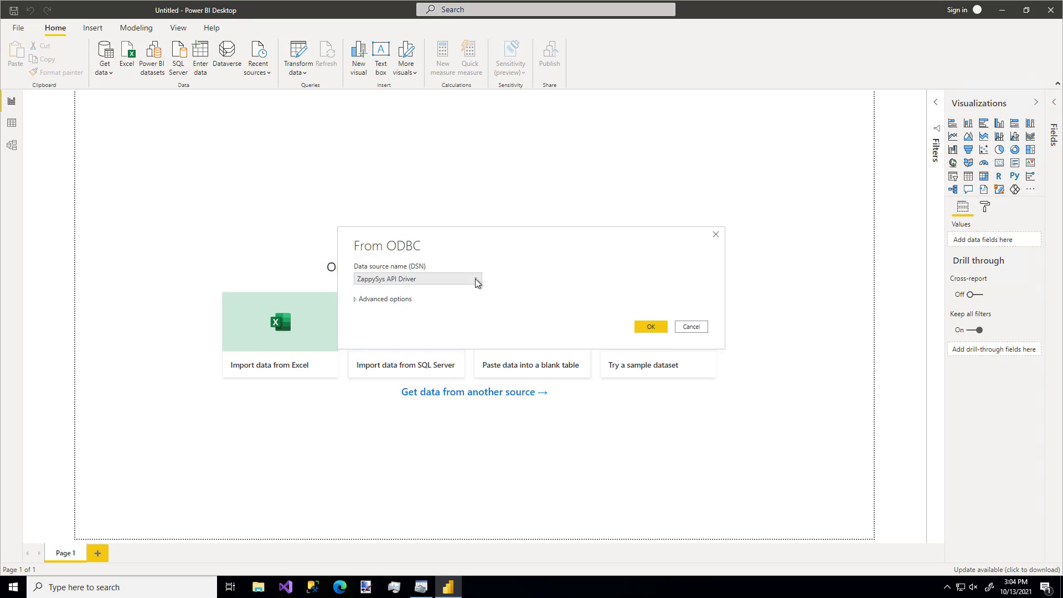
Step: Select the ZappySys API Driver DSN, expand Advanced options, and return to ODBC Administrator
left_click(477, 283)
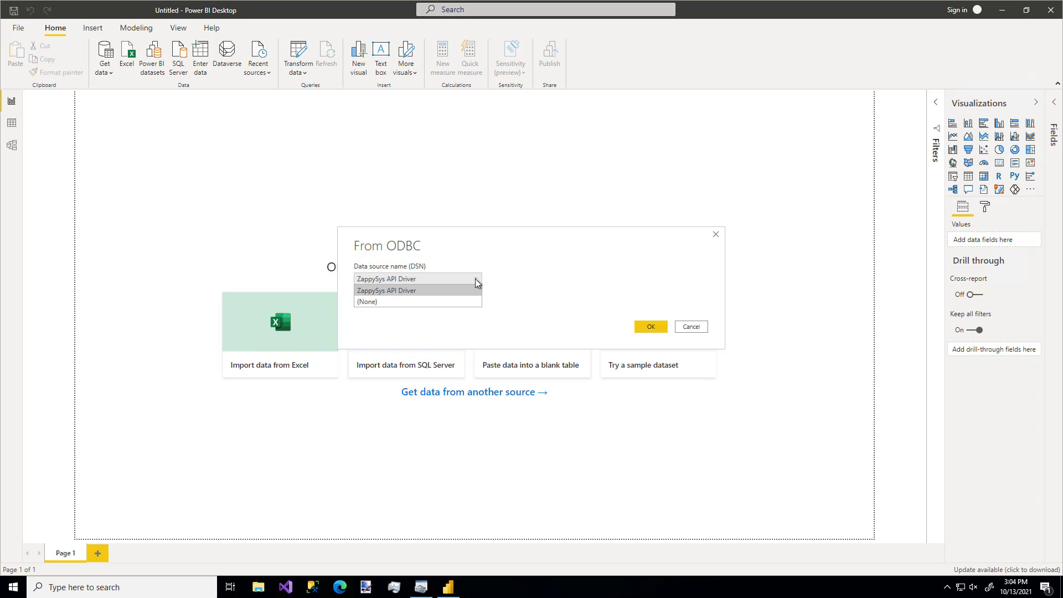
left_click(503, 277)
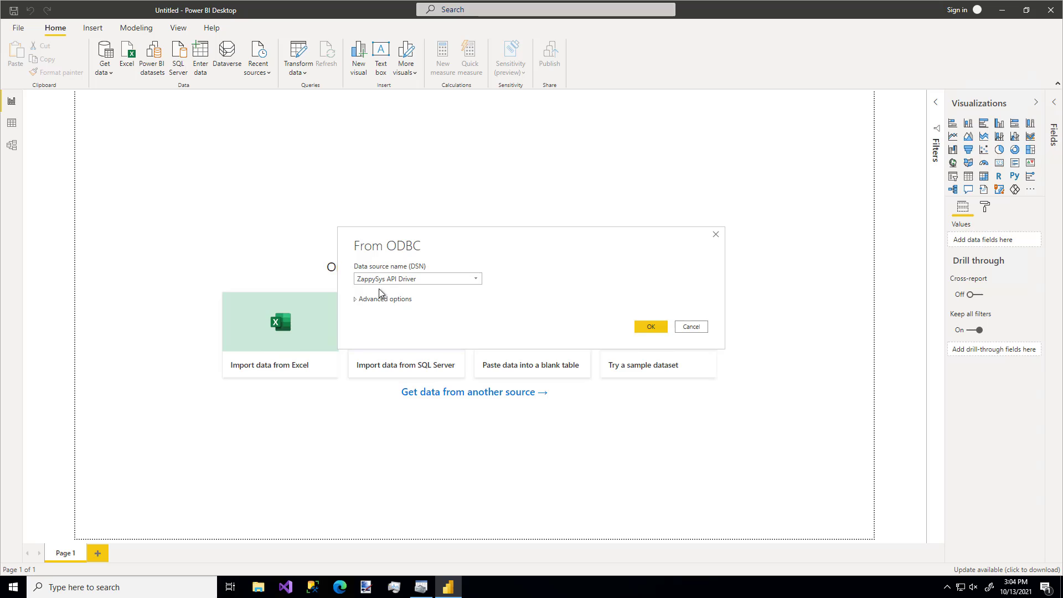
left_click(356, 300)
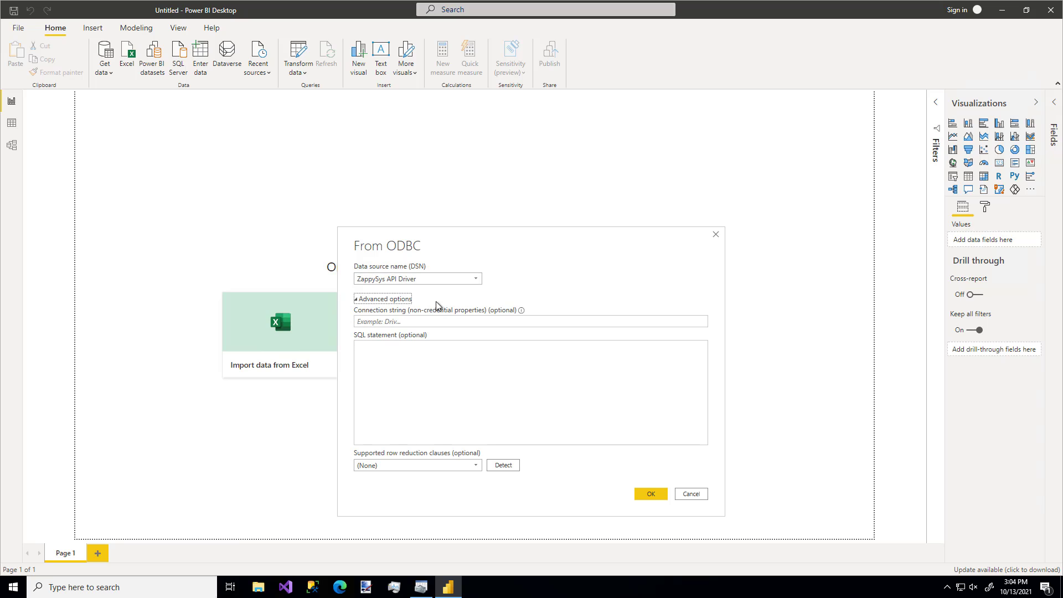
left_click(423, 588)
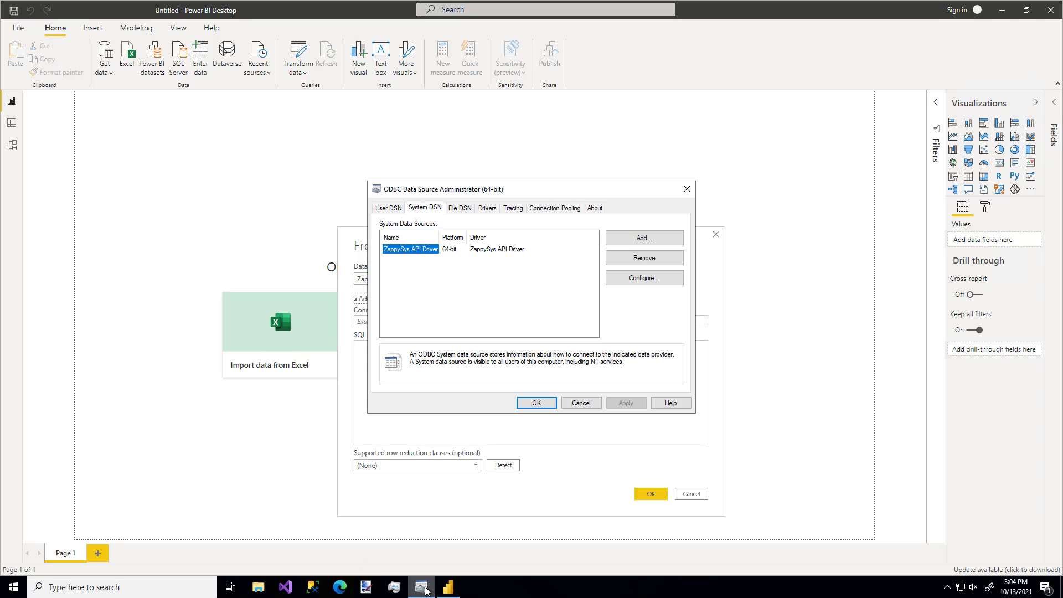
Step: Copy the ZappySys data source's connection string from its configuration
left_click(639, 278)
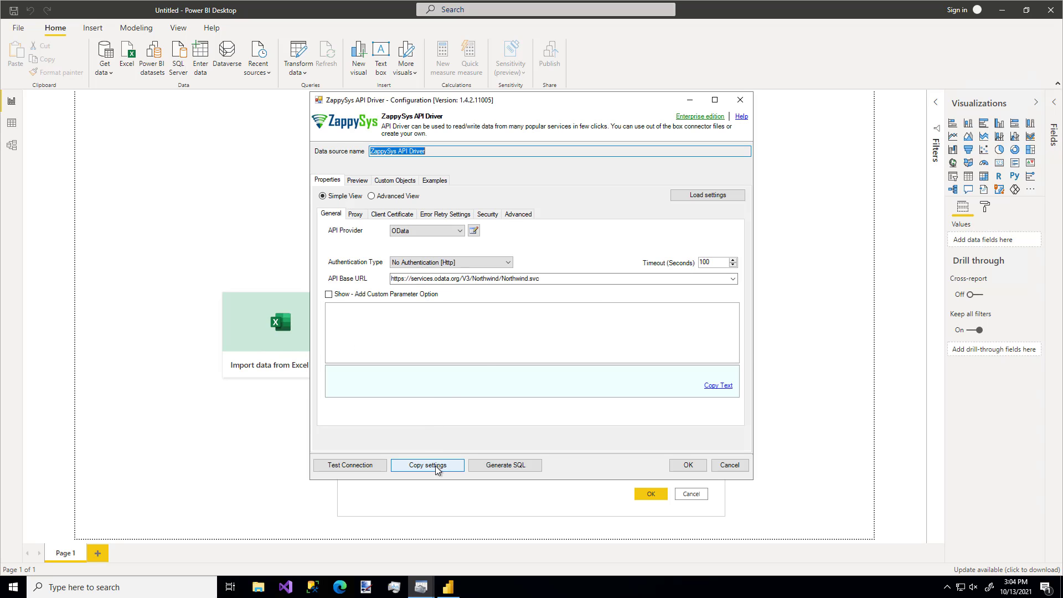
left_click(437, 468)
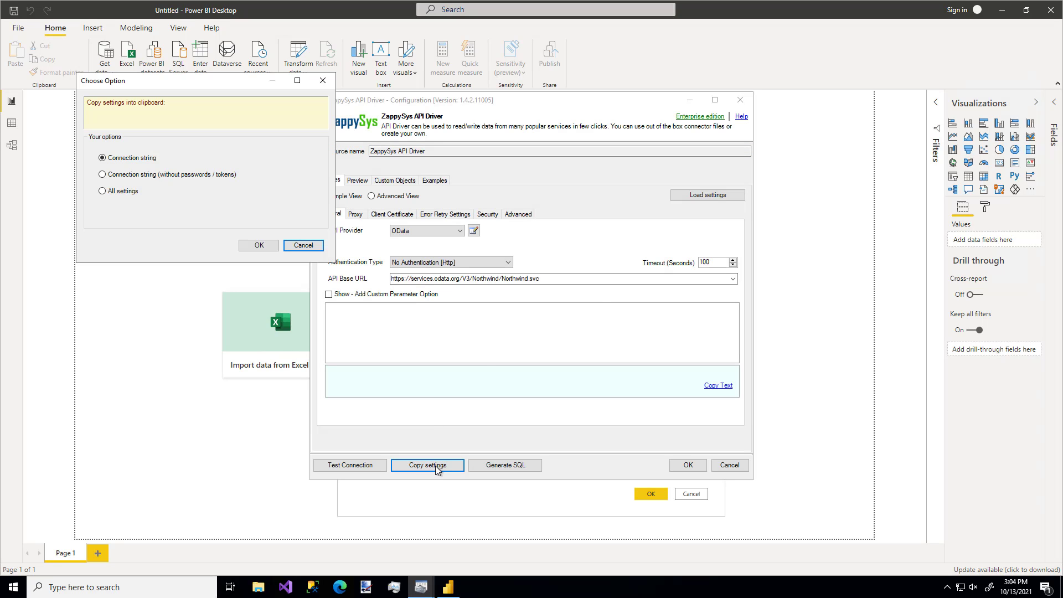
left_click(258, 247)
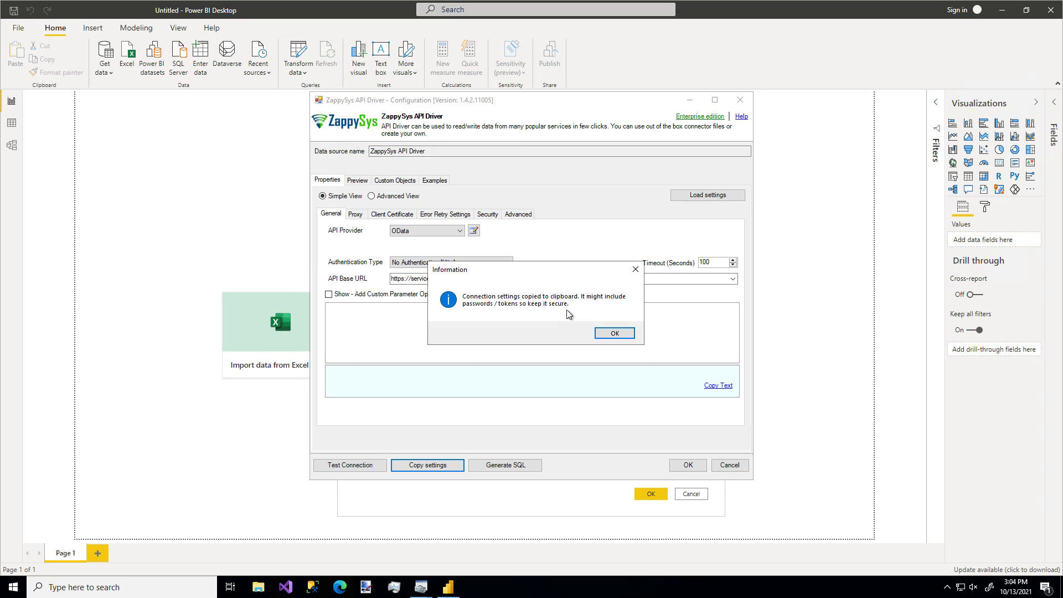
left_click(614, 332)
Step: Paste the ZappySys connection string into the From ODBC connection string field
left_click(433, 322)
key("ctrl+v")
left_click(465, 357)
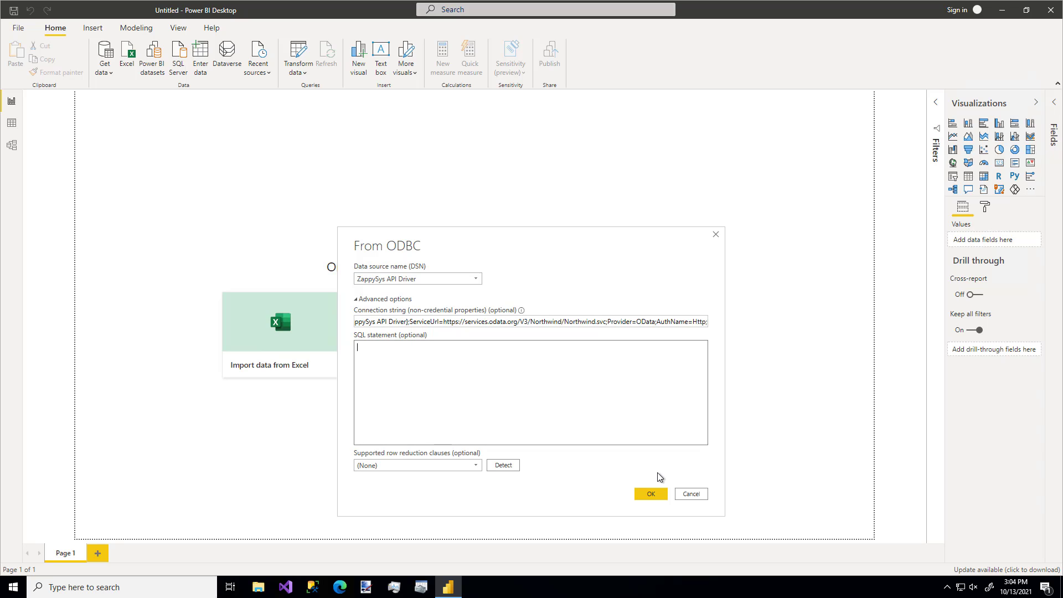
Step: Connect via the connection string and load the Orders table from the Navigator's DATA list
left_click(651, 493)
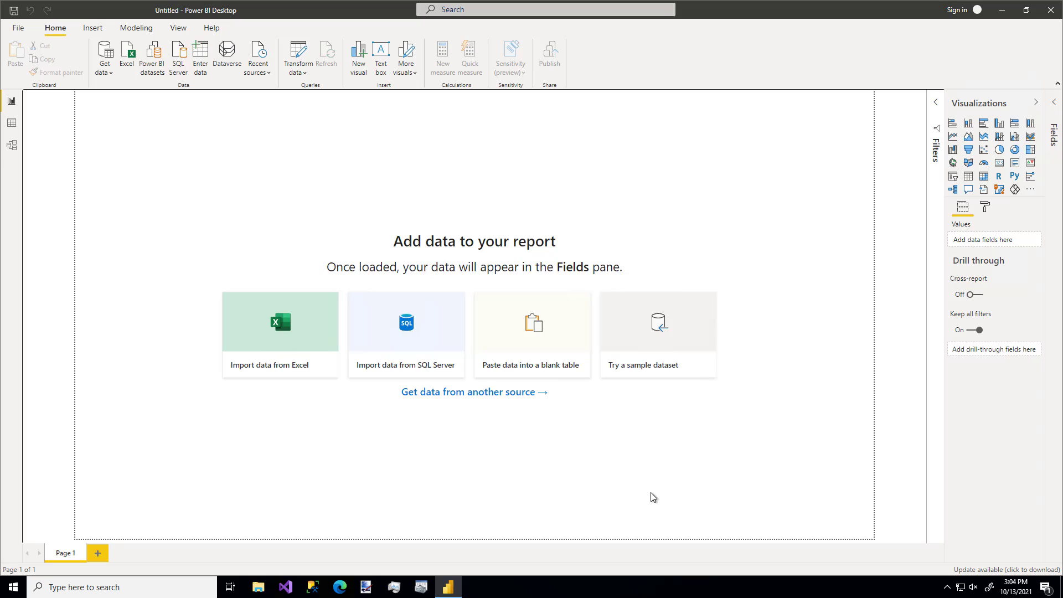
left_click(316, 185)
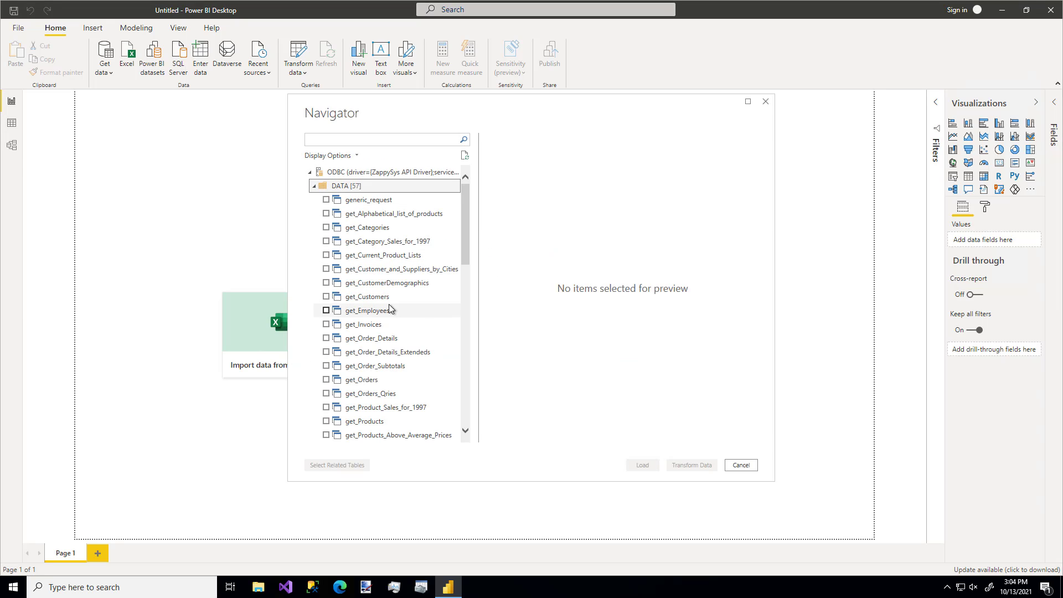
scroll(390, 308, "down", 10)
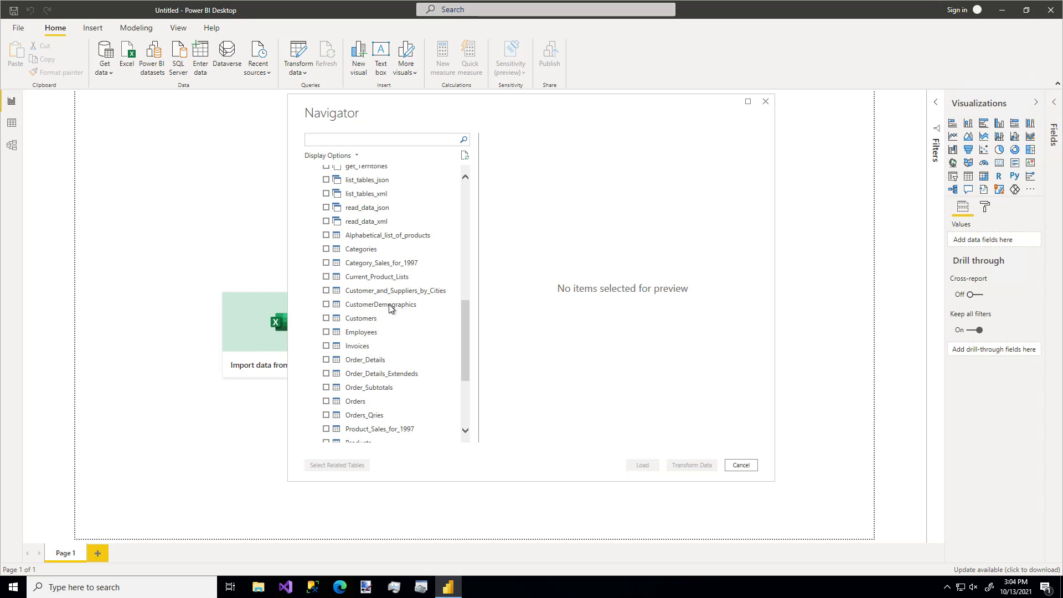
left_click(325, 402)
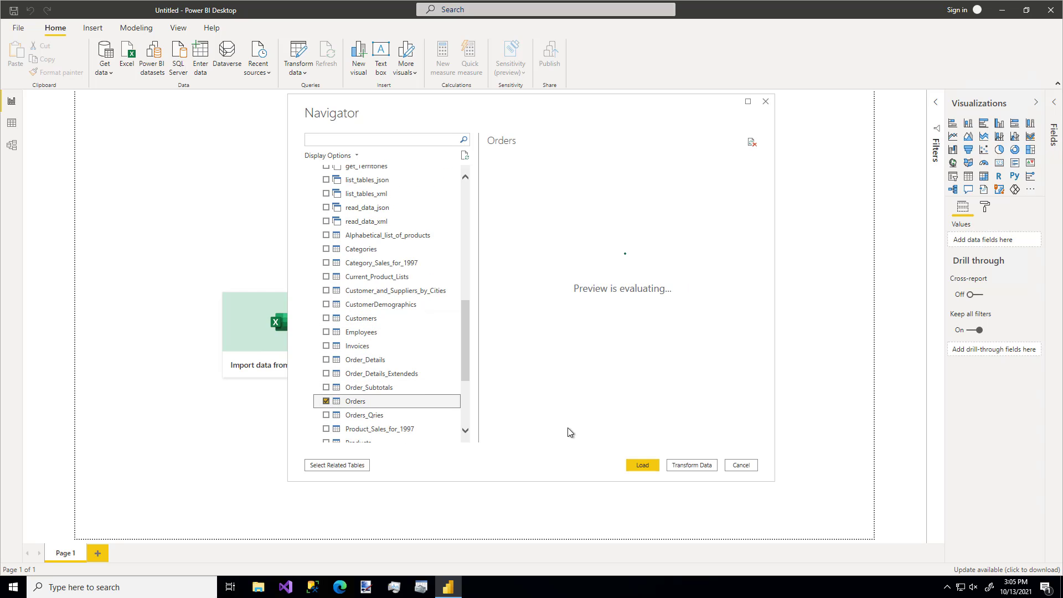
left_click(642, 465)
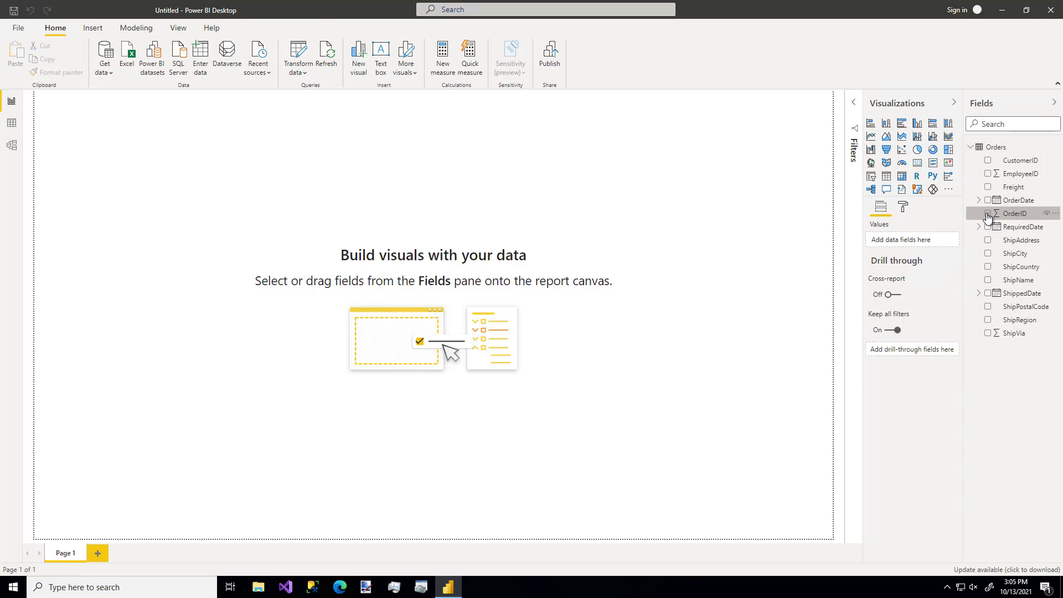
Step: Tick OrderID, then OrderDate, to chart OrderID by the OrderDate date hierarchy
left_click(988, 216)
left_click(988, 201)
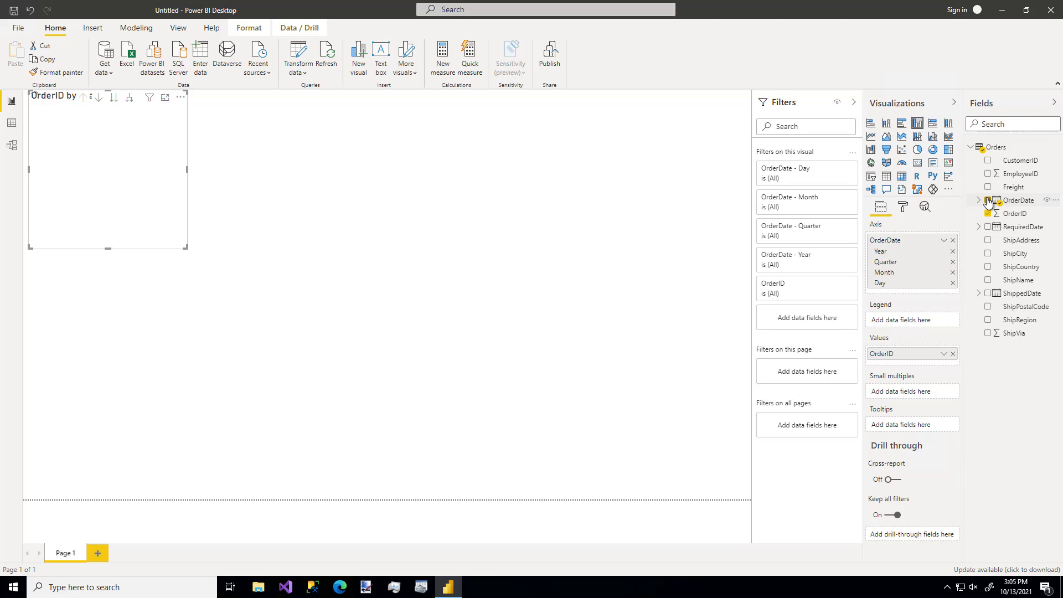